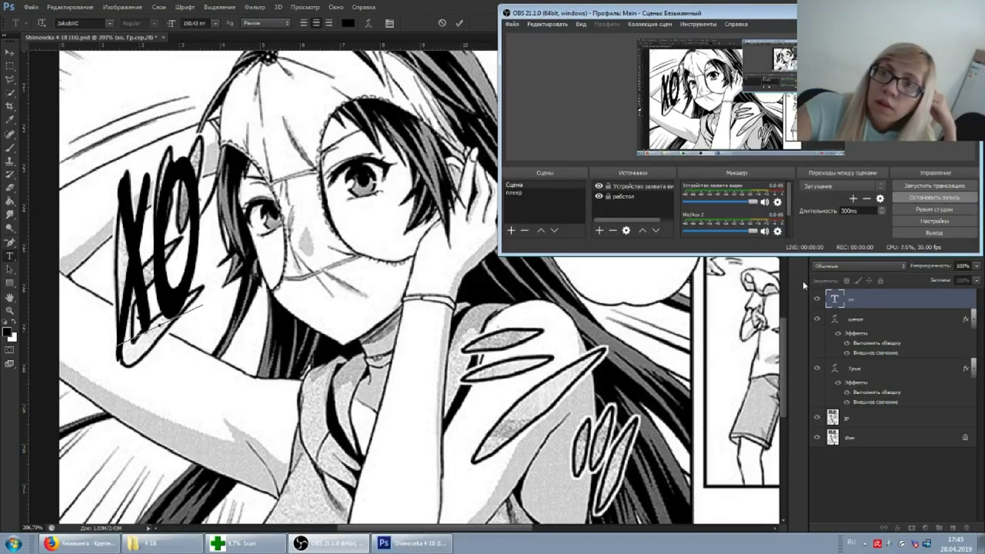
Reposition the ХО lettering back on the left side of the manga panel.
click(799, 283)
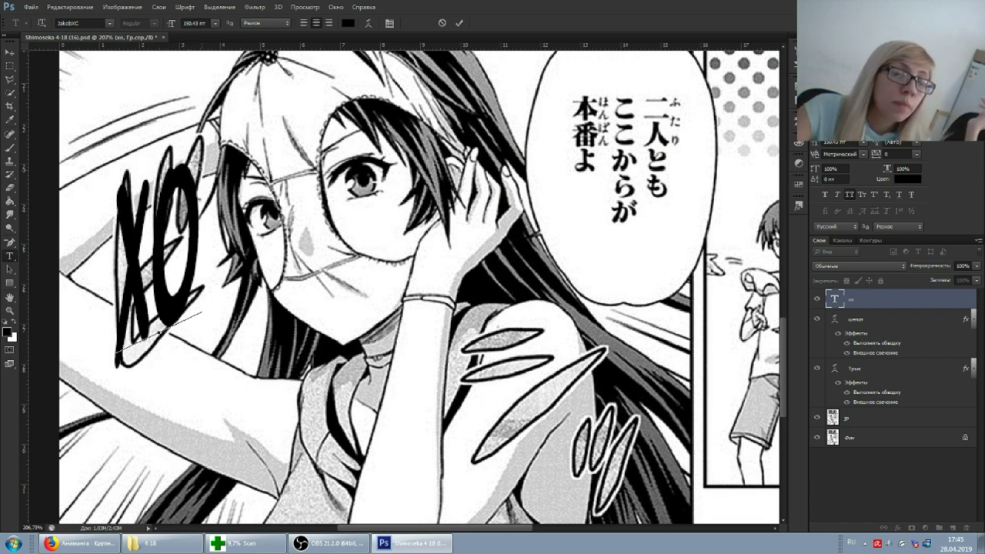
drag(134, 242, 239, 297)
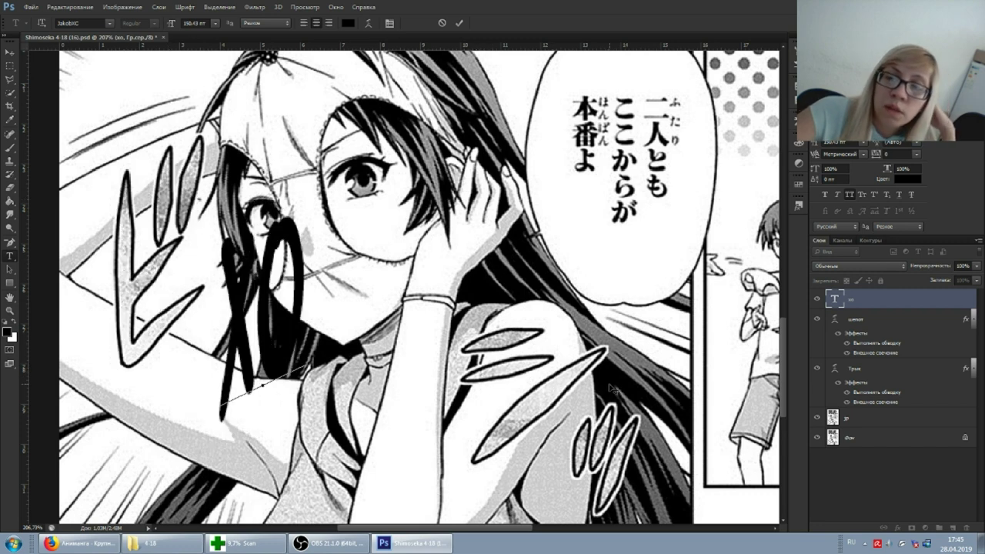
double_click(281, 260)
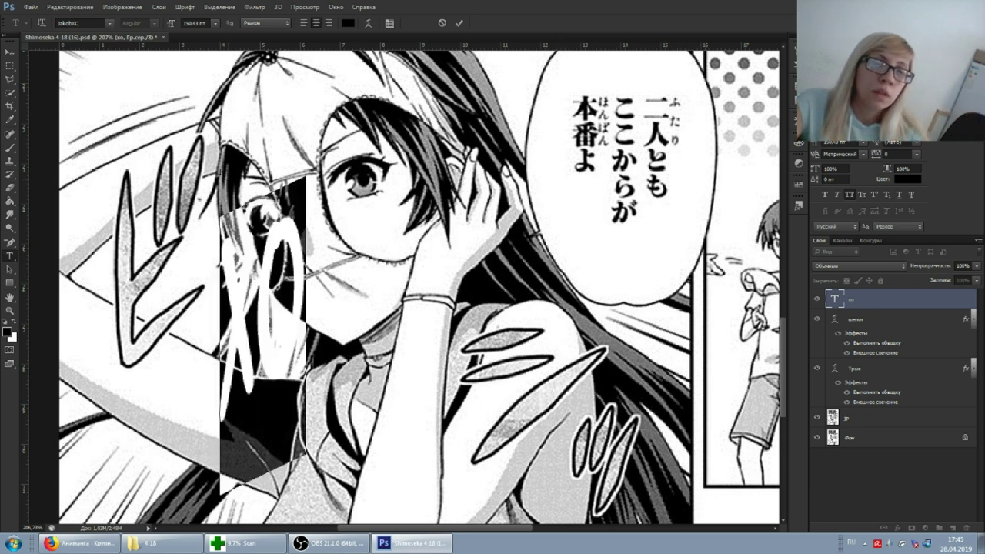
click(281, 261)
drag(281, 261, 173, 222)
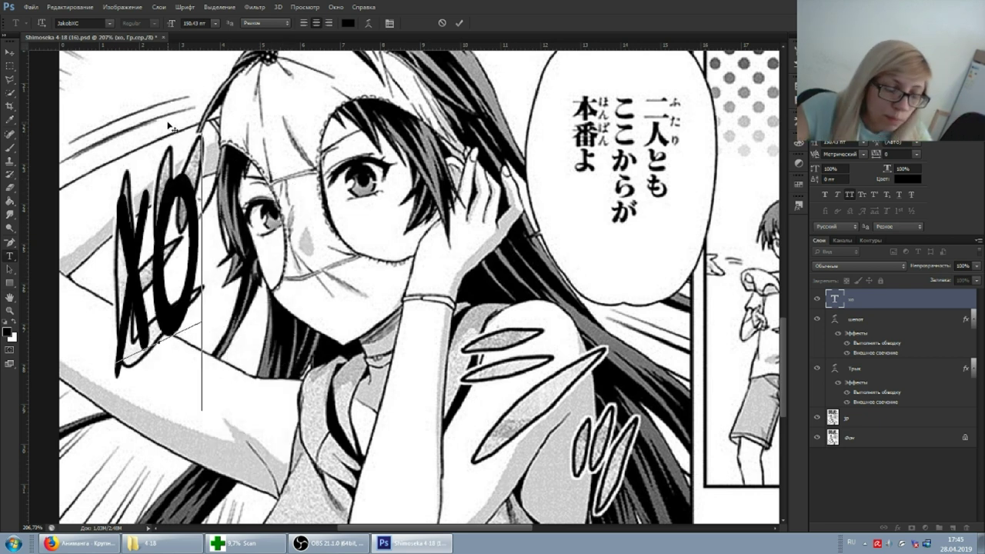
Skew the ХО lettering upward on its right and stretch it taller, to about 162 pt.
key(alt+Left)
key(alt+Left)
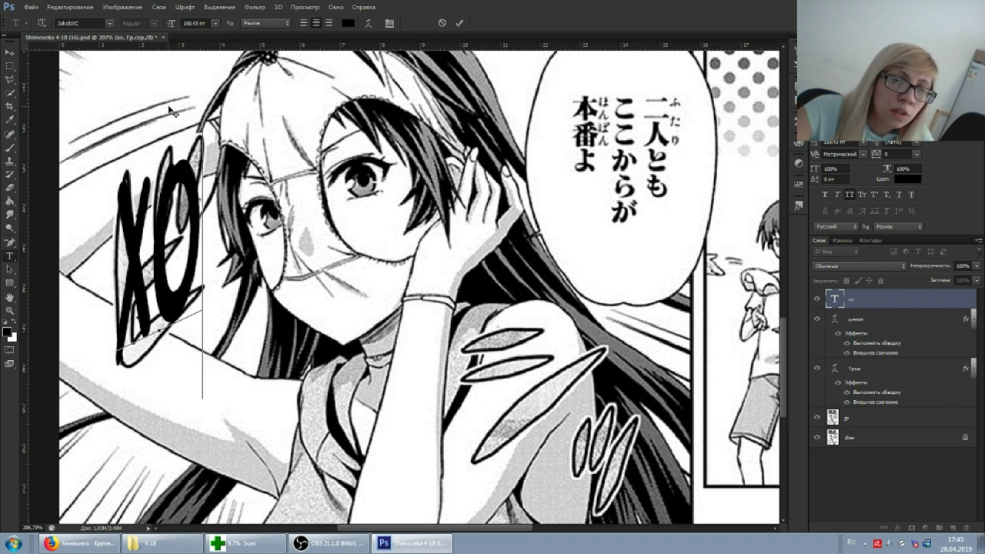
key(ctrl)
drag(204, 262, 206, 238)
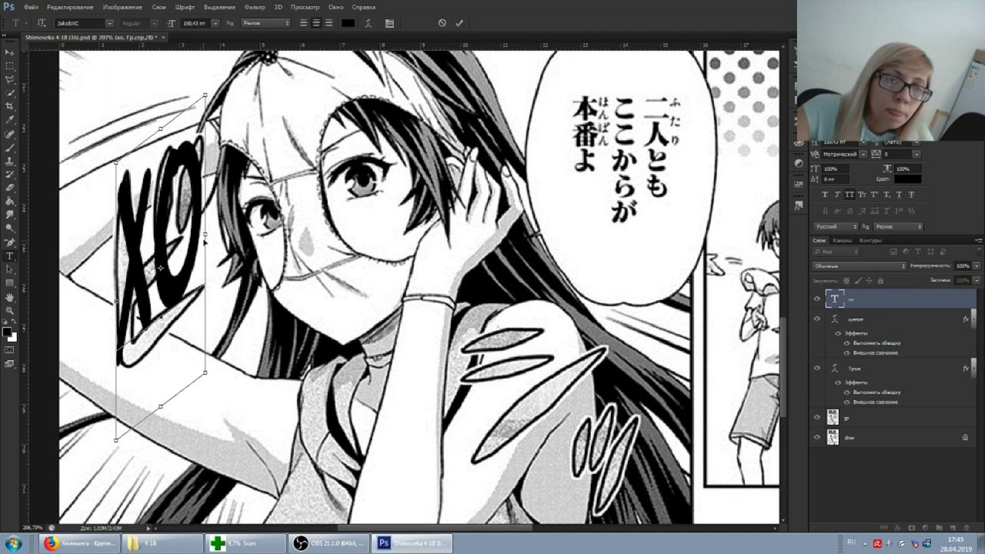
drag(162, 401, 159, 433)
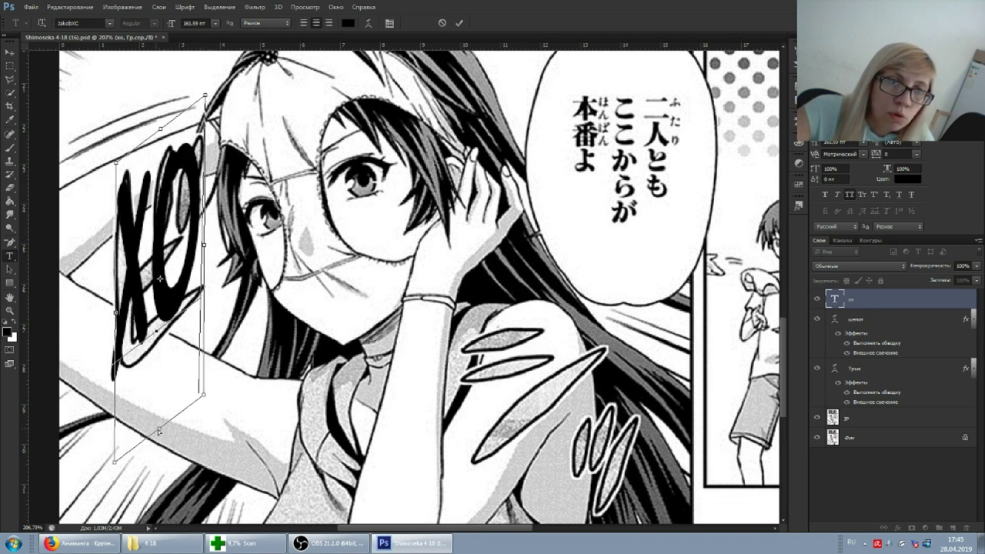
key(Return)
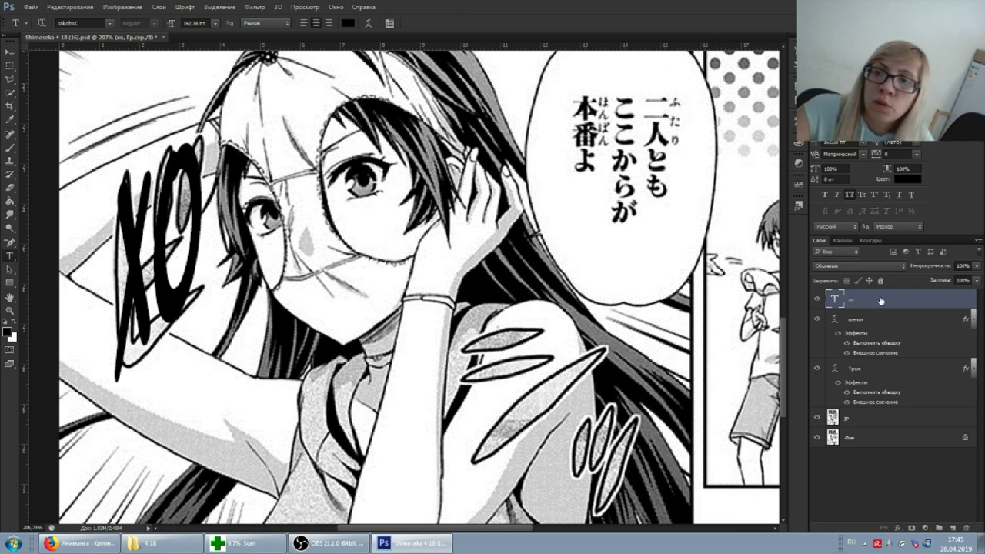
Duplicate the ХО text layer and place the copy in the panel centre.
right_click(881, 299)
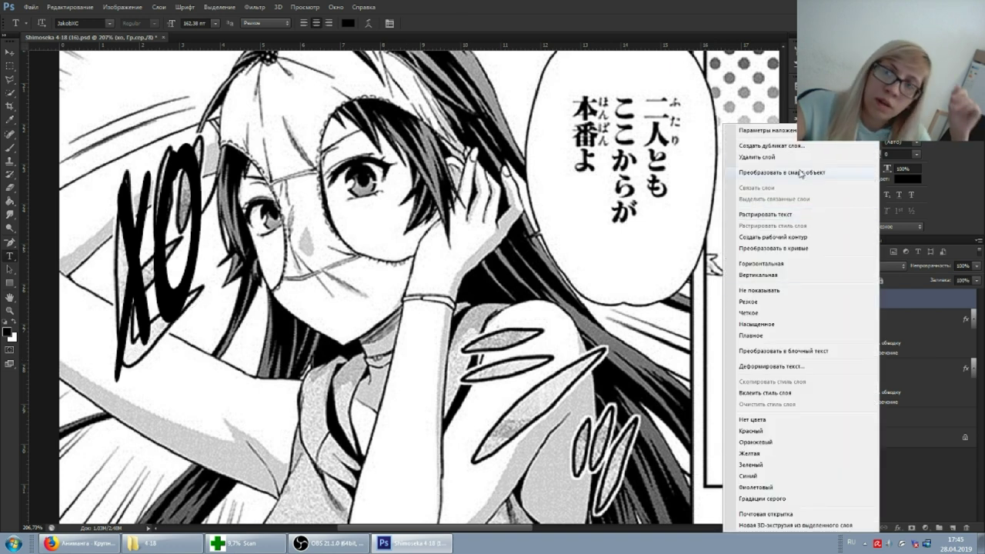
click(784, 149)
key(Return)
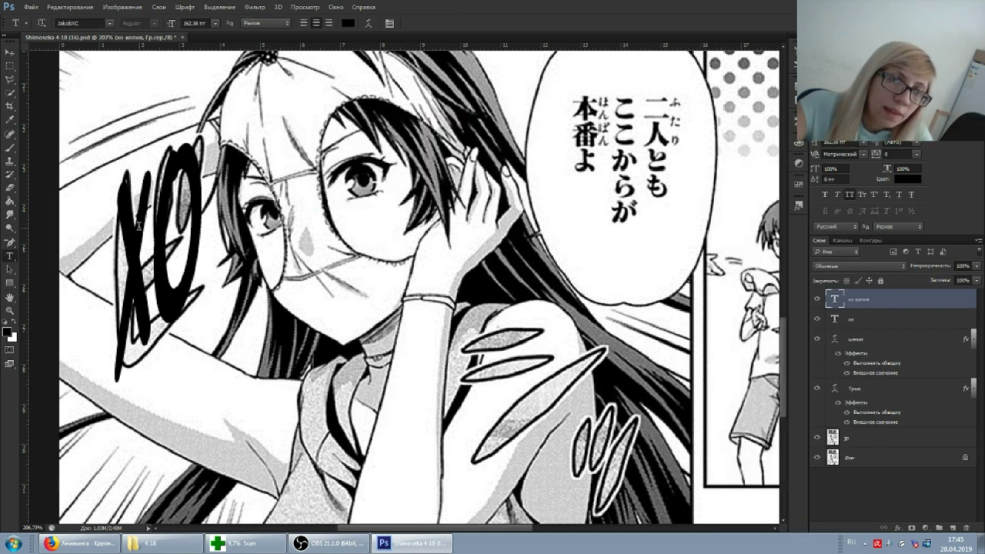
click(196, 100)
drag(236, 104, 488, 175)
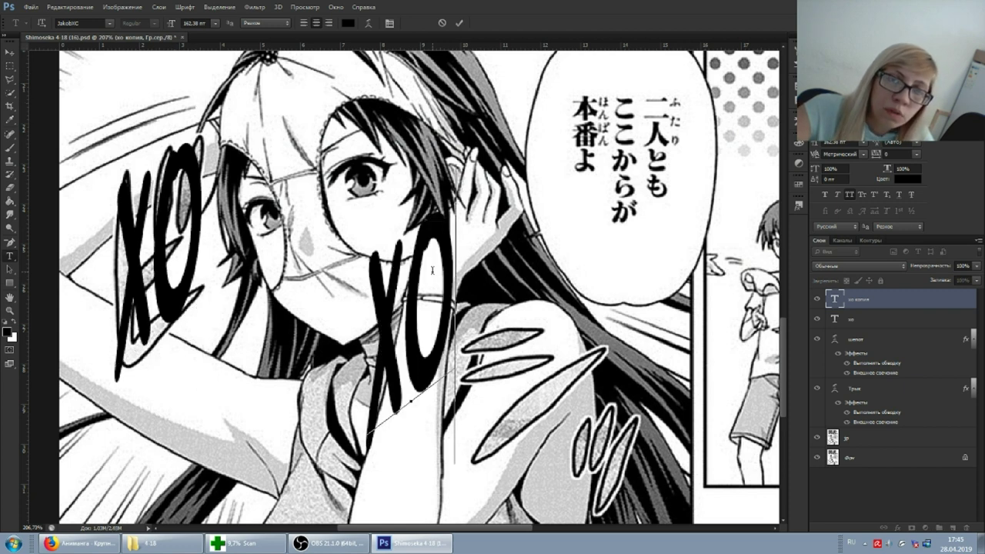
Retype the copy as БА, skew it and set it lower near the girl's hand.
key(ctrl+a)
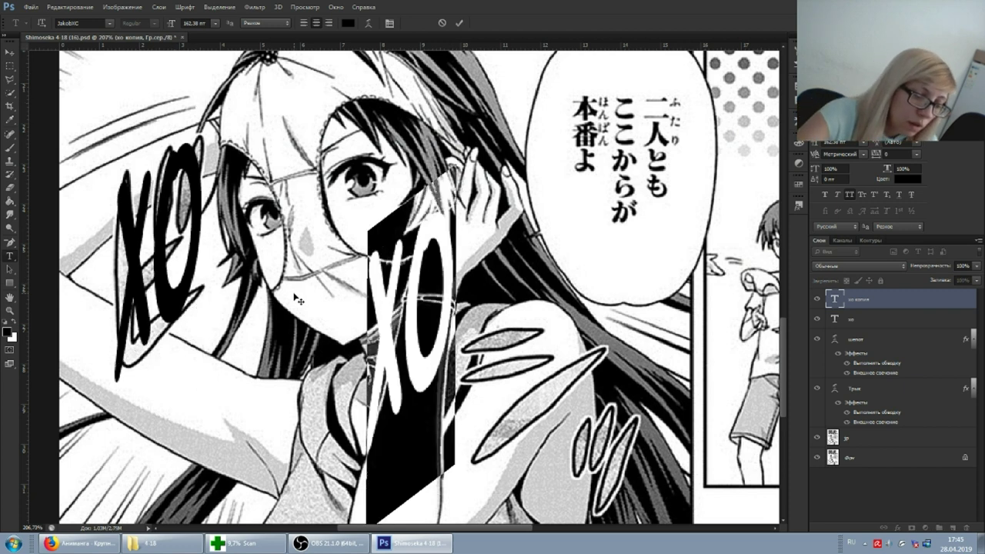
text(ба)
key(ctrl)
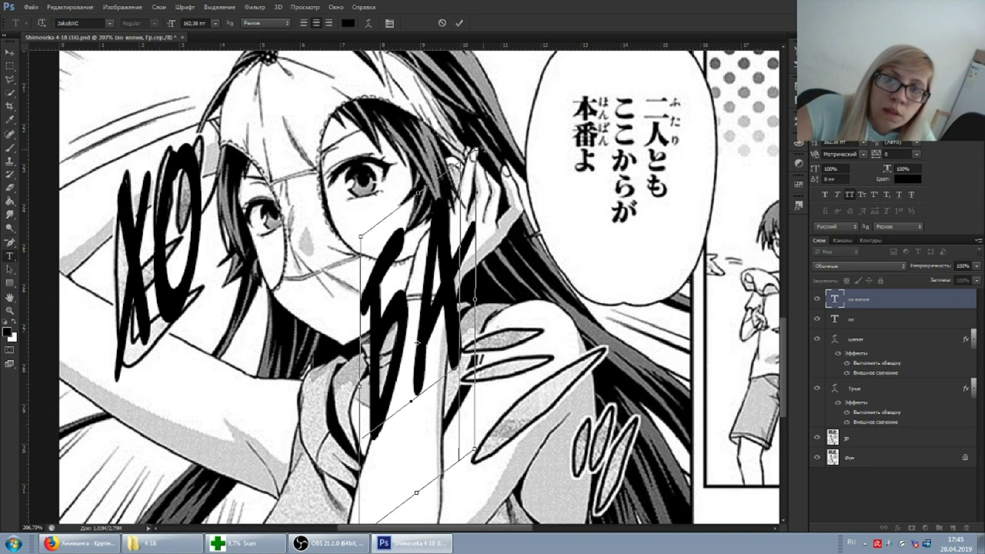
mouse_move(419, 192)
mouse_down()
mouse_move(412, 289)
mouse_move(545, 279)
mouse_up()
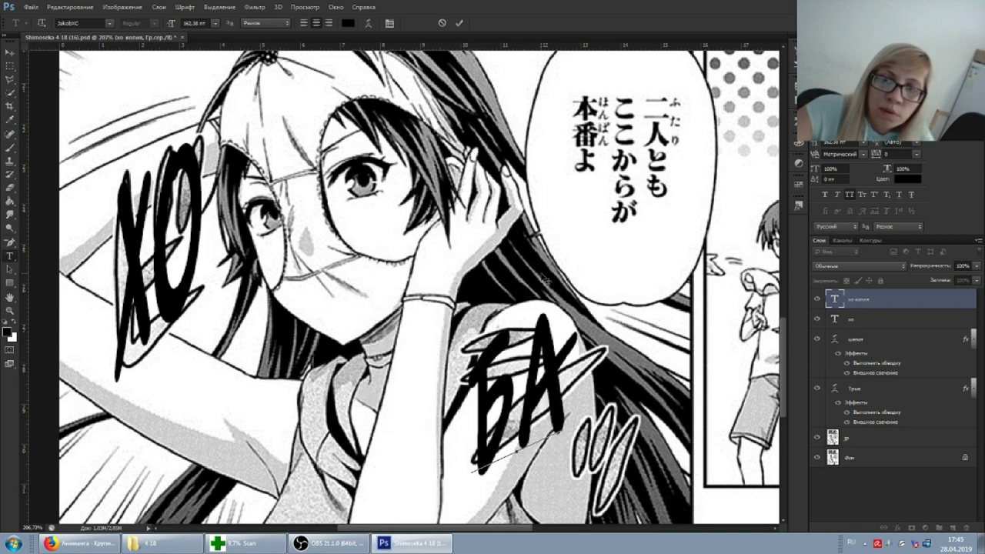
drag(517, 254, 565, 323)
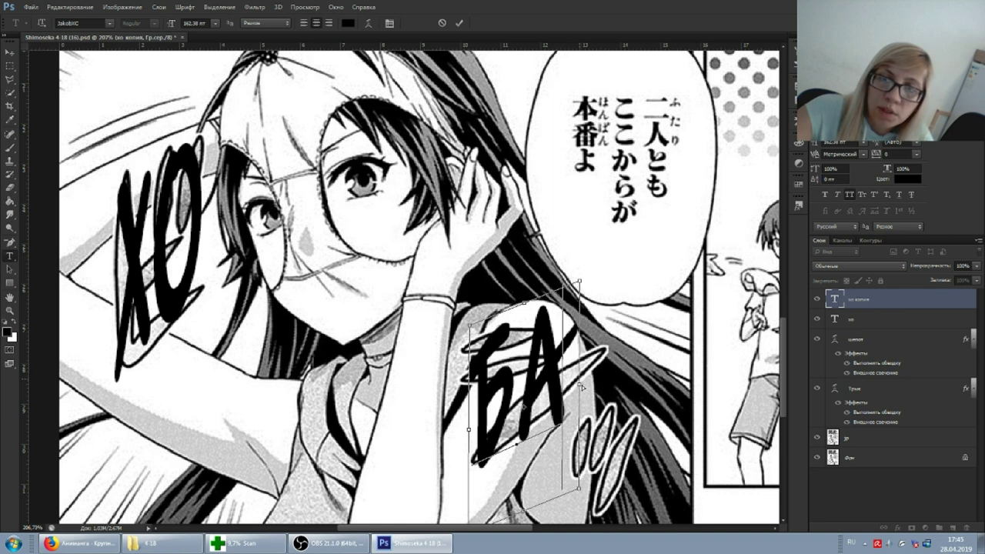
click(837, 301)
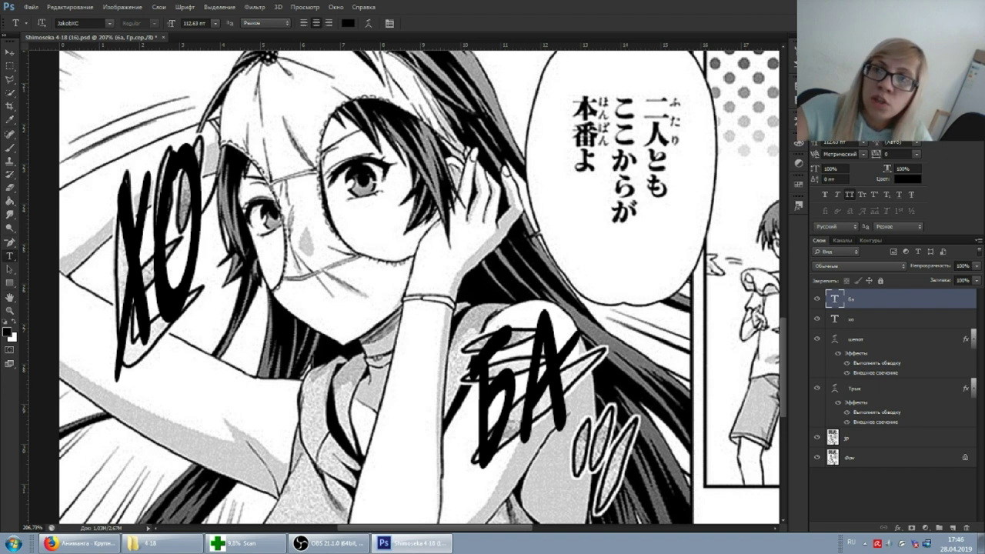
Apply an Arc text warp to БА with Bend set to 0.
click(835, 127)
click(835, 127)
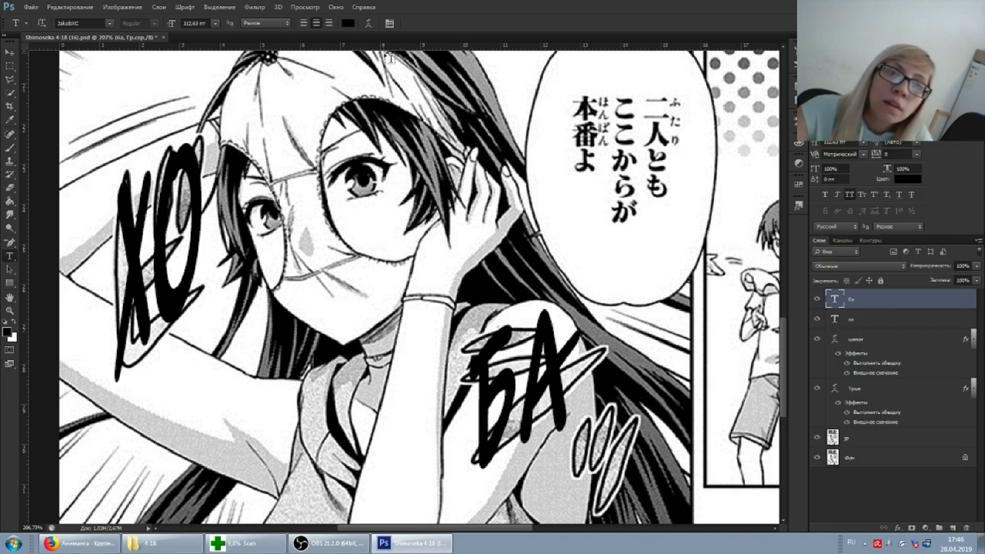
click(370, 23)
click(654, 121)
click(653, 152)
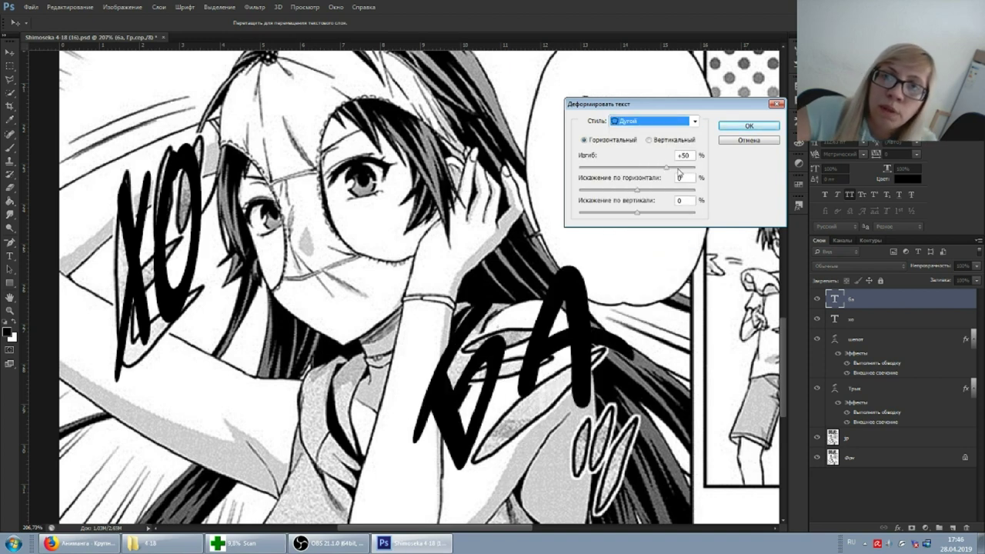
drag(665, 168, 646, 167)
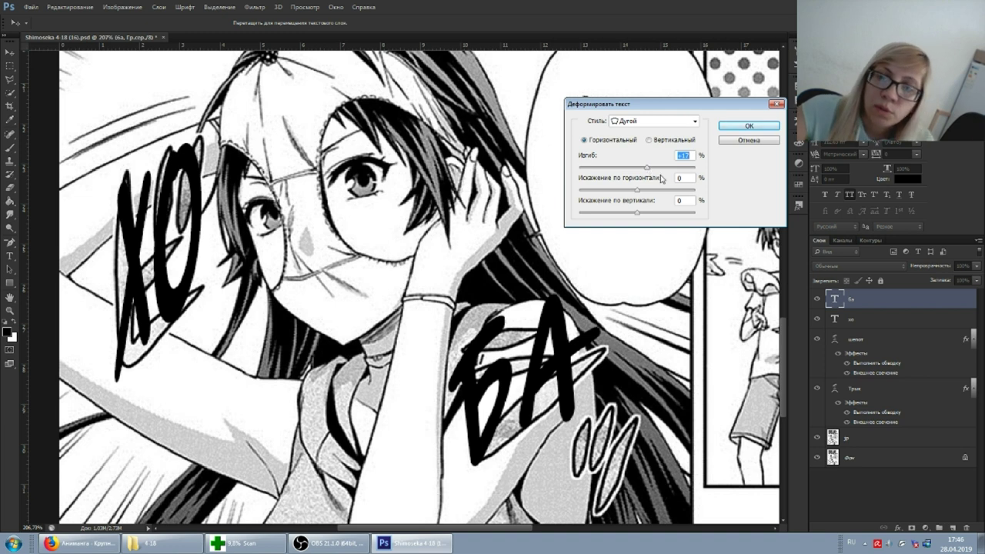
text(0)
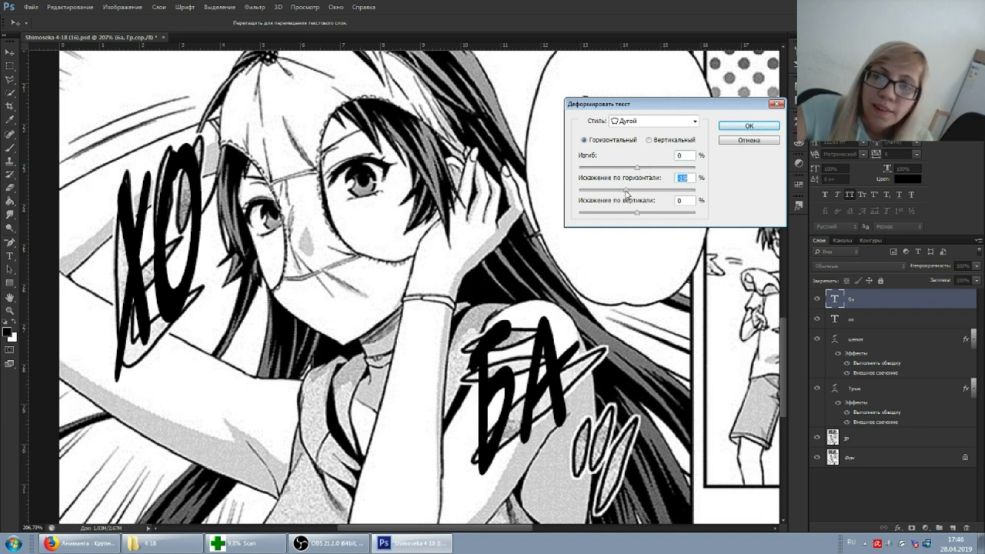
click(751, 126)
Shrink БА slightly to about 109 pt and hide the ХО layer.
click(517, 385)
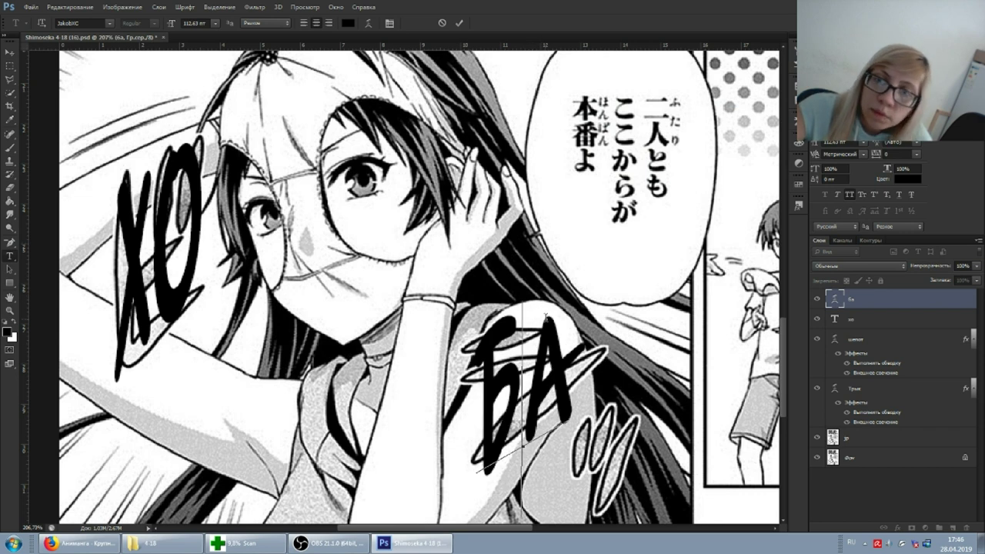
key(ctrl)
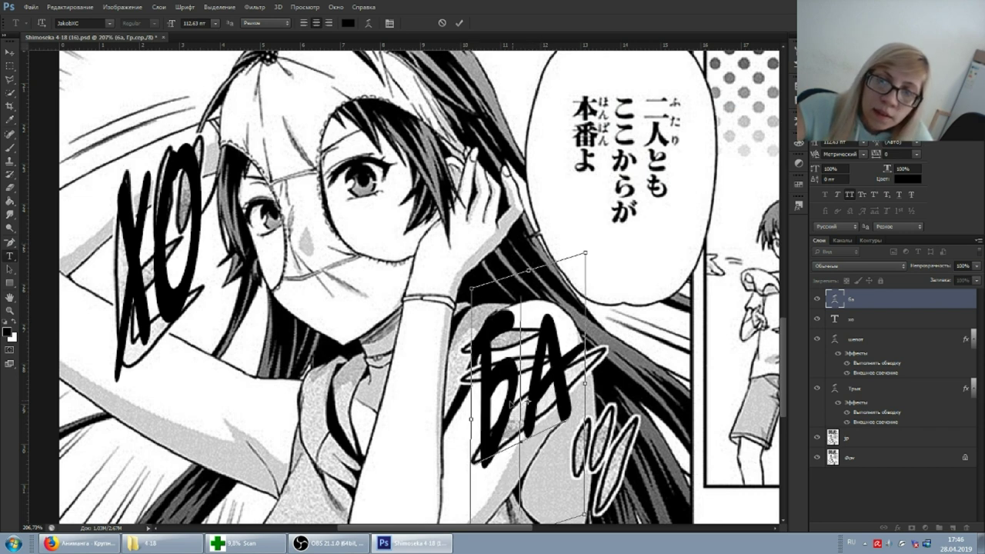
drag(537, 271, 533, 280)
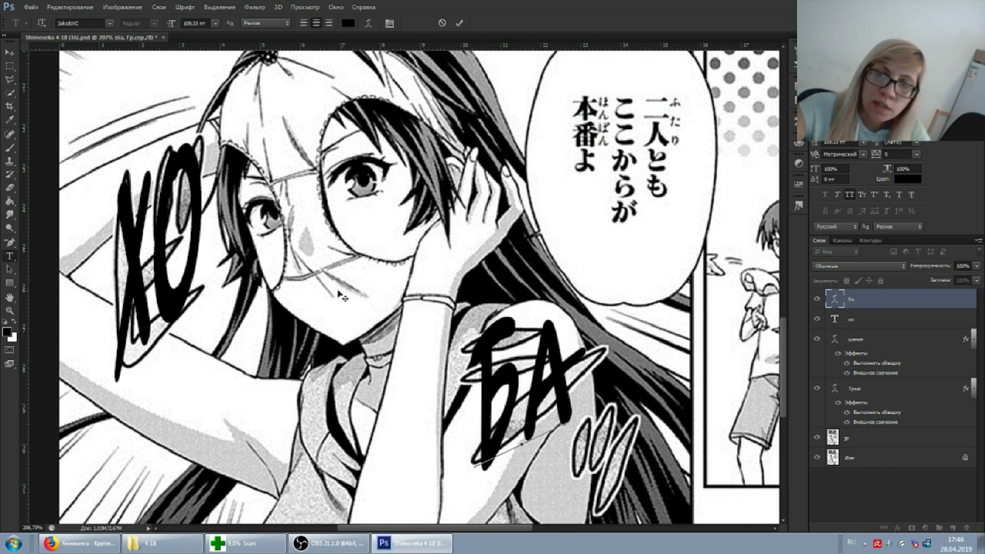
scroll(89, 240, up, 1)
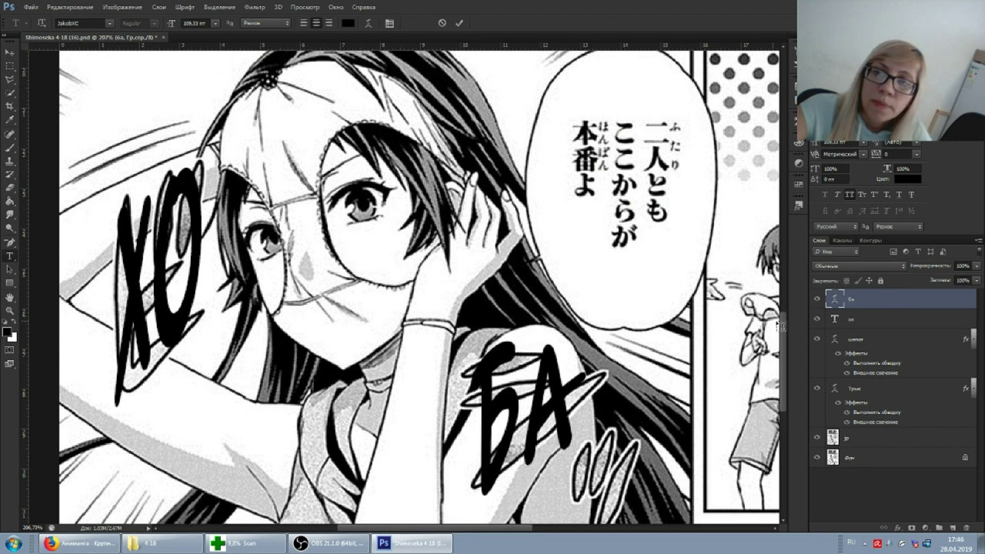
click(817, 320)
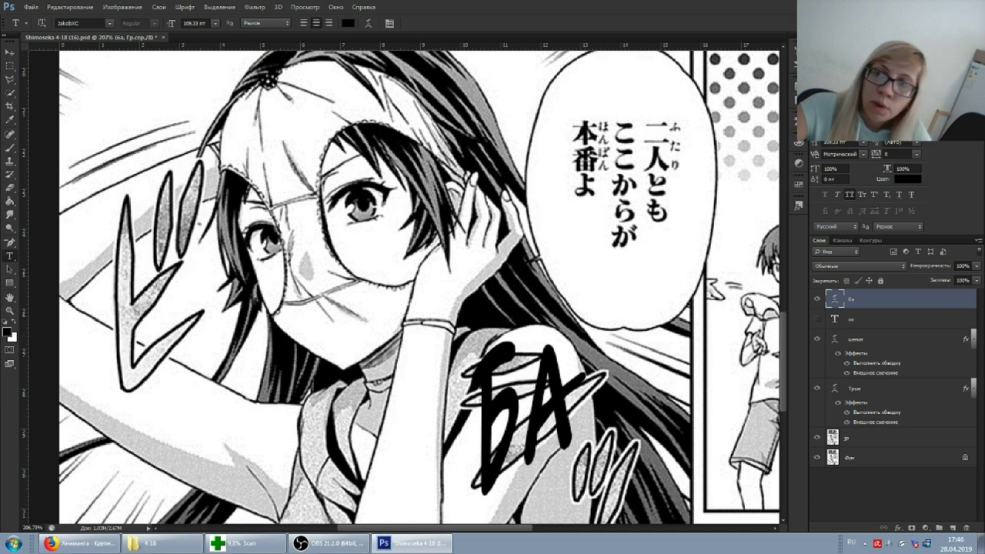
Enable Stroke, Outer Glow and Pattern Overlay in БА's layer style.
double_click(857, 336)
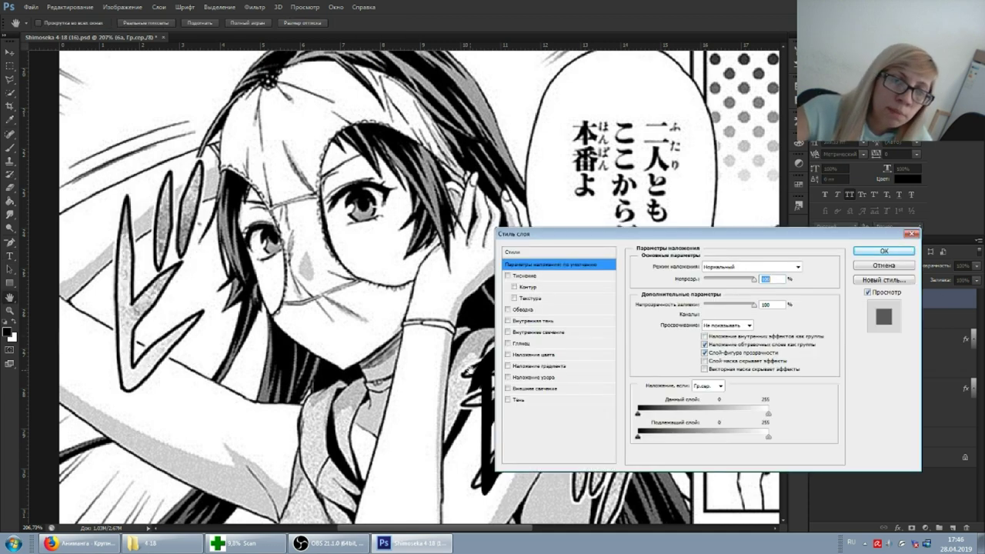
drag(660, 237, 744, 181)
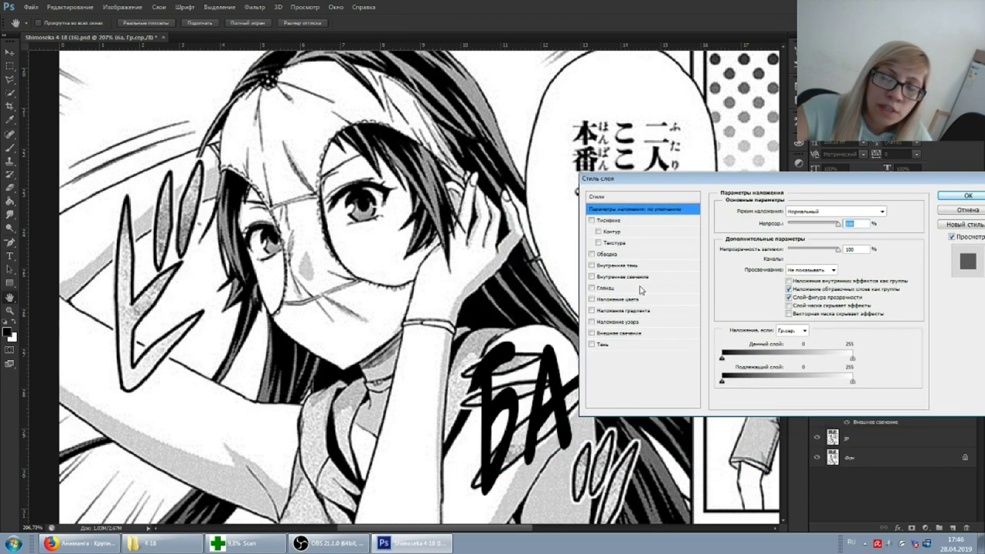
click(633, 256)
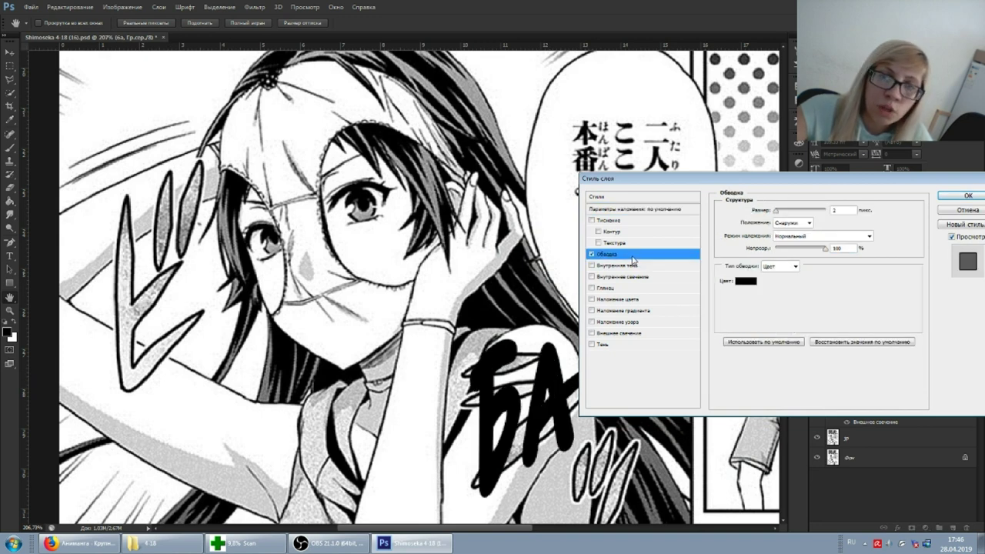
click(631, 333)
click(626, 322)
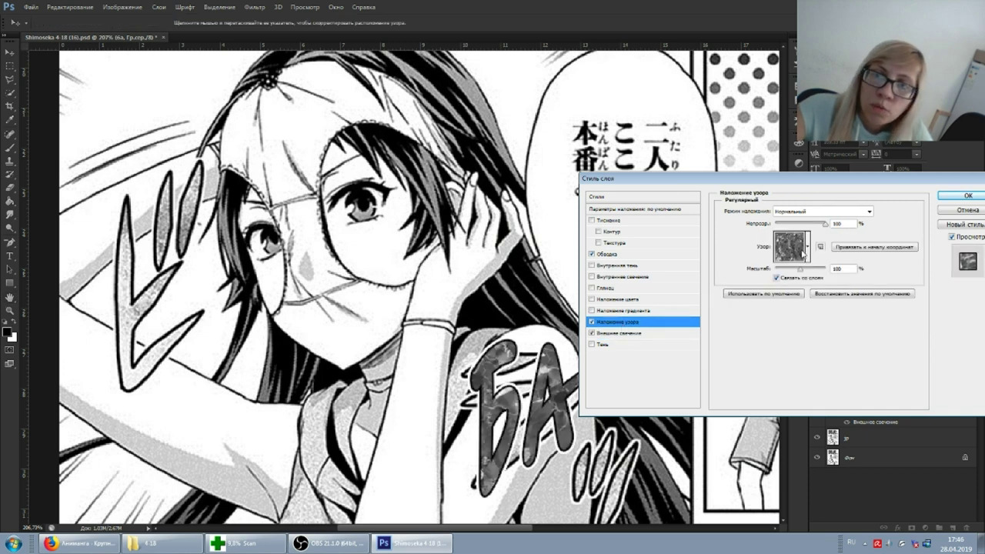
Browse several grey texture swatches for БА's pattern overlay.
click(803, 252)
click(823, 296)
click(821, 313)
scroll(816, 316, down, 1)
scroll(812, 318, down, 1)
click(805, 322)
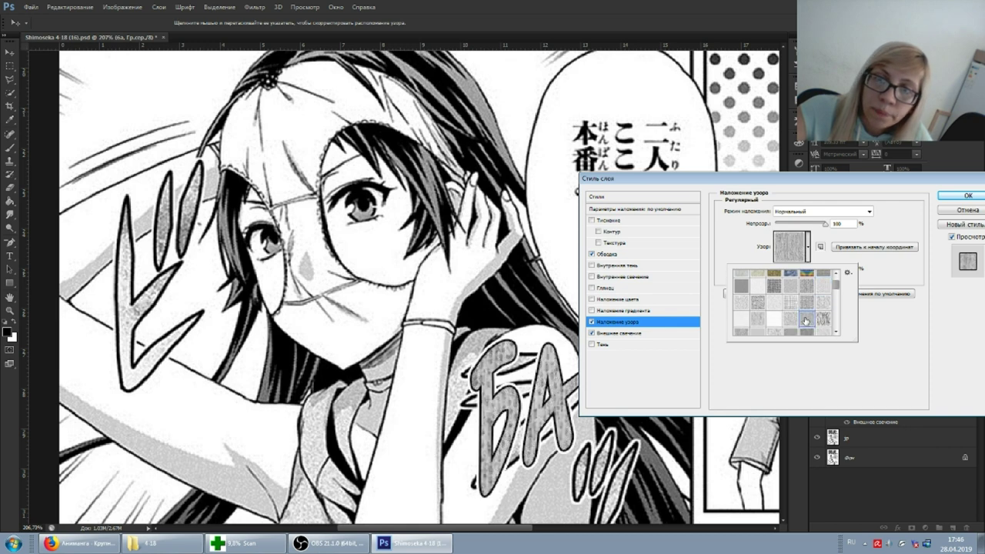
scroll(805, 322, down, 1)
click(793, 312)
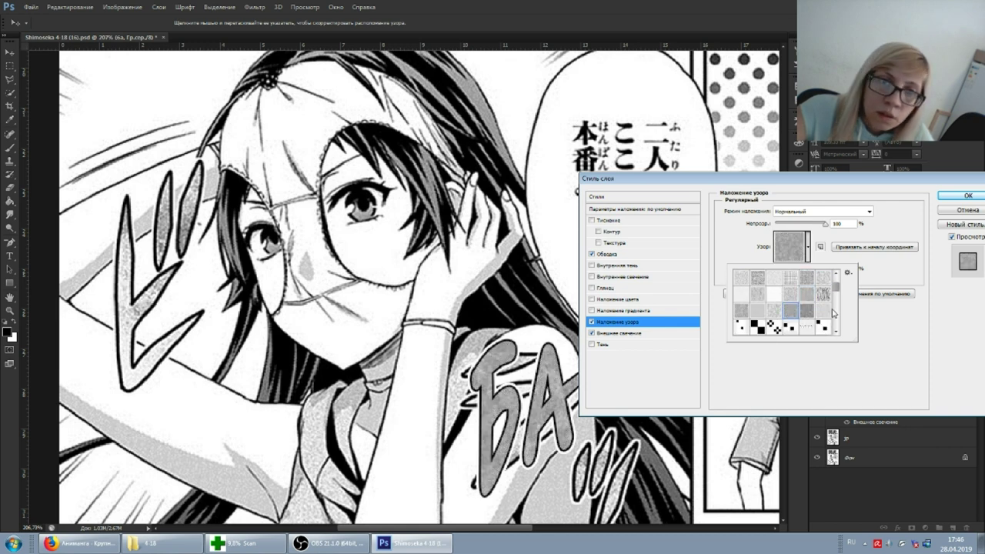
Settle on a darker speckled pattern and turn on a Gradient Overlay for БА.
click(826, 312)
click(807, 311)
click(791, 311)
click(758, 311)
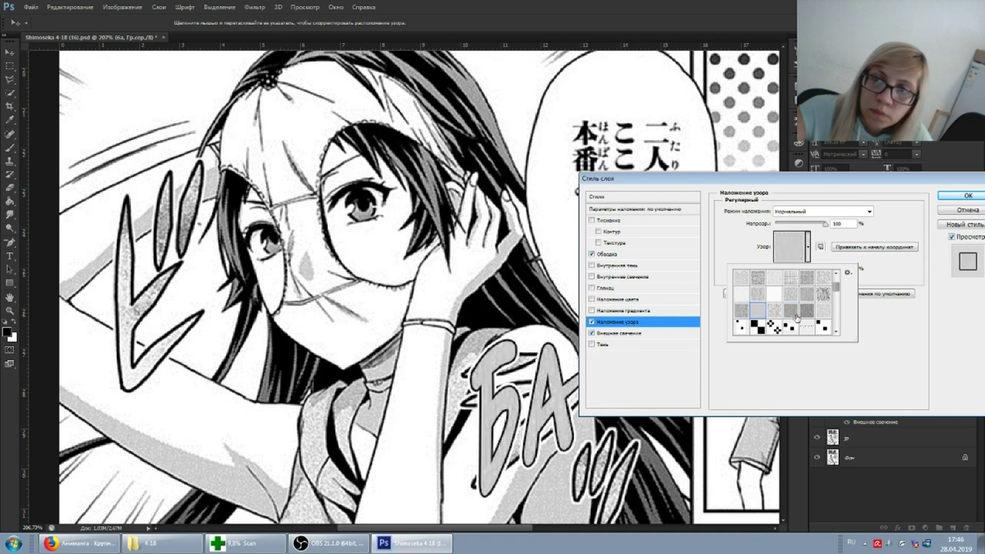
click(792, 312)
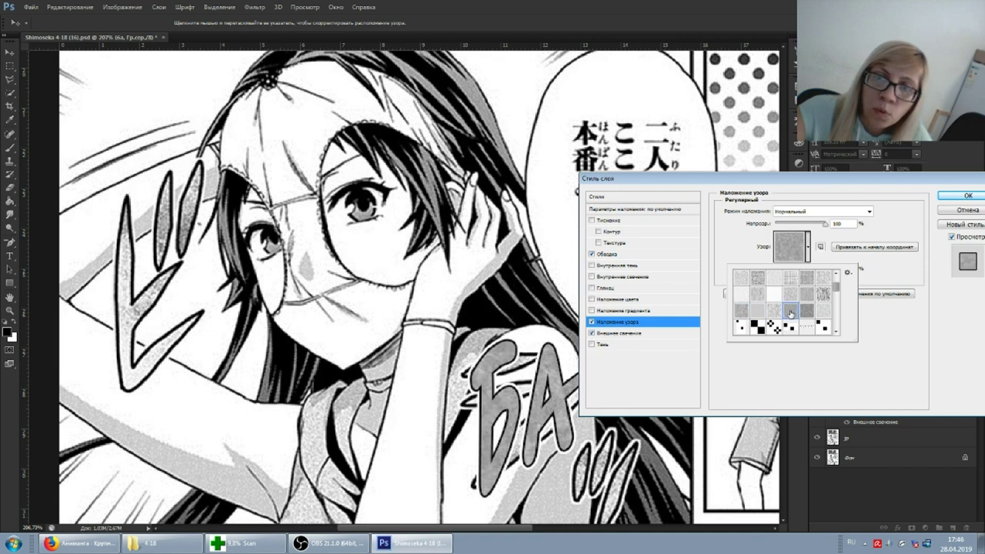
click(873, 339)
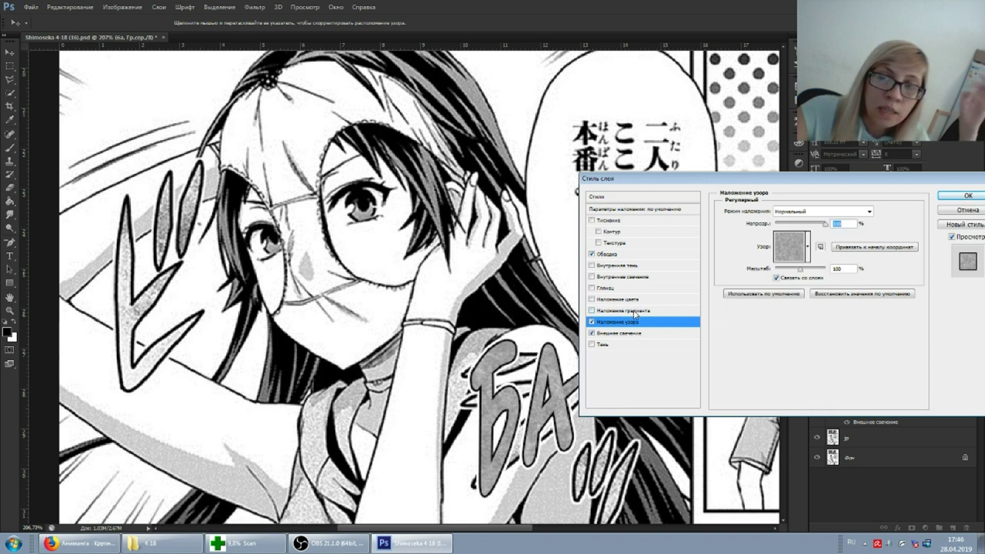
click(661, 310)
click(801, 235)
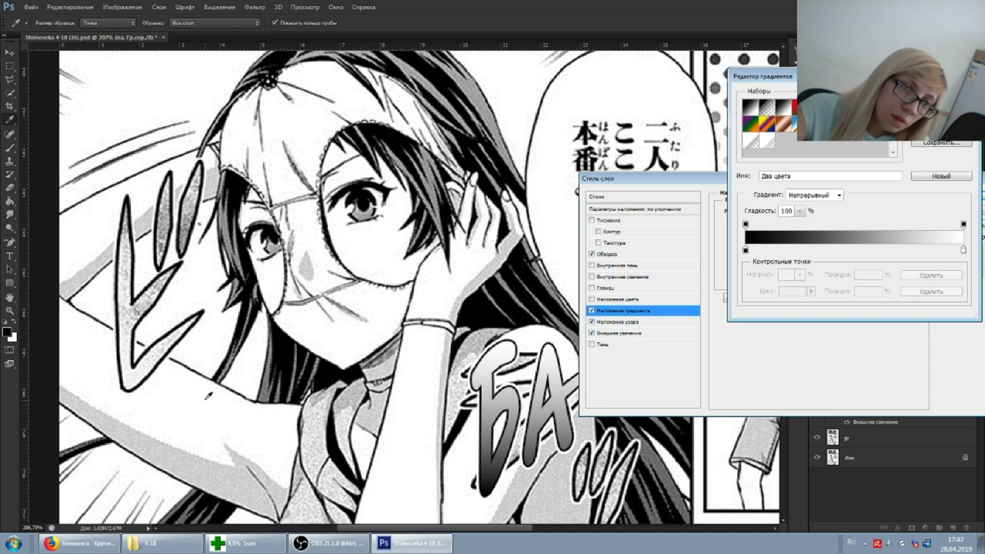
Change the gradient's starting colour stop from black to white.
click(745, 250)
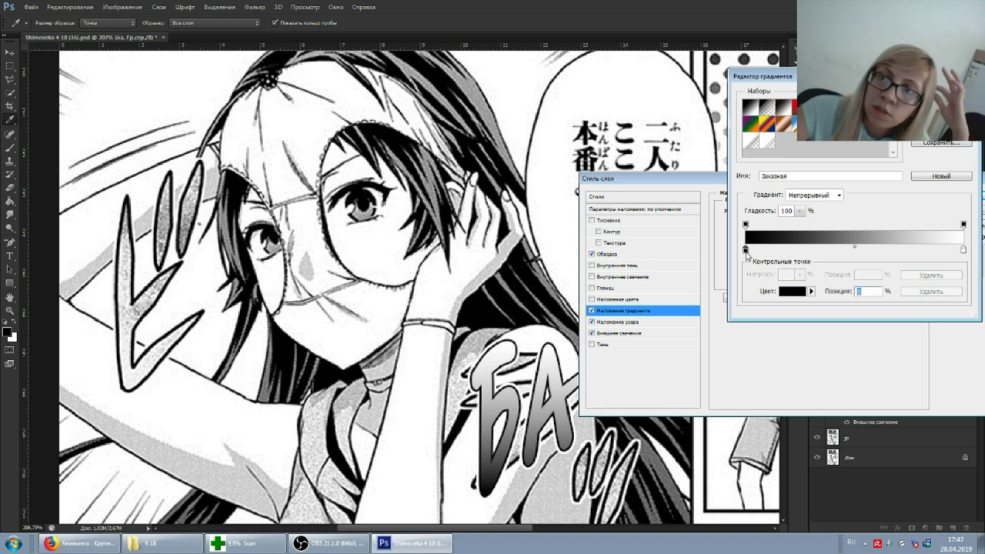
click(782, 292)
click(601, 247)
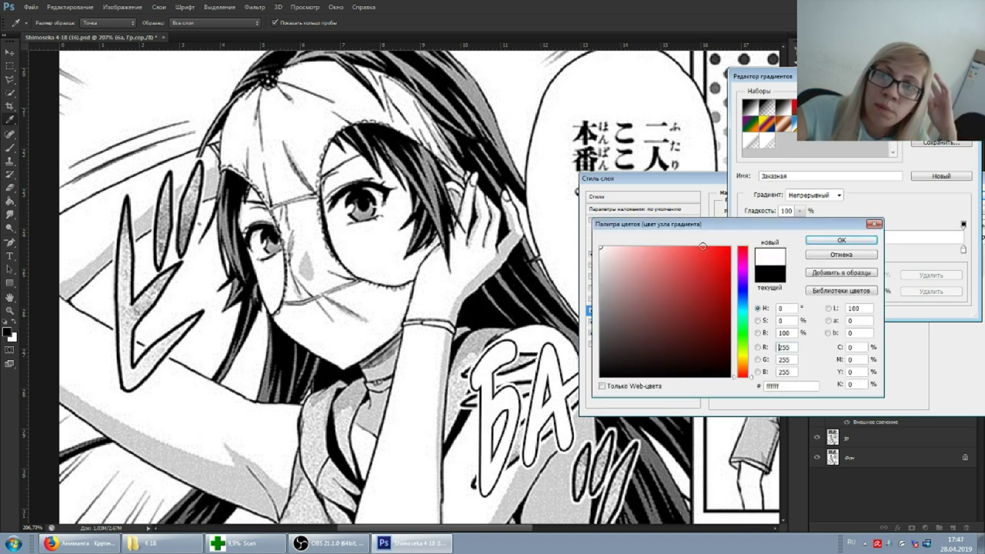
click(842, 241)
Rework the opacity stops, trying 10% and 5% on the left and moving one stop to position 11.
click(745, 225)
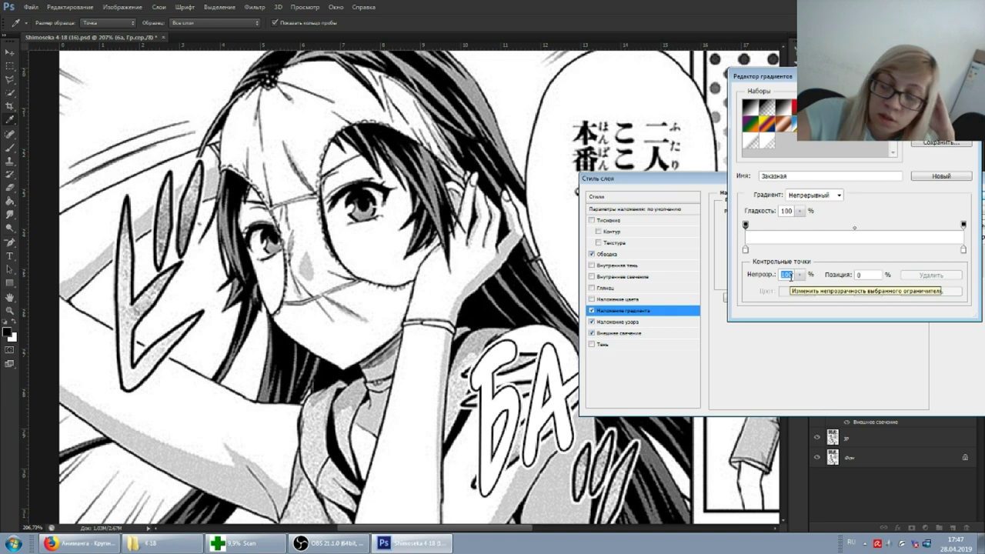
text(10)
key(Return)
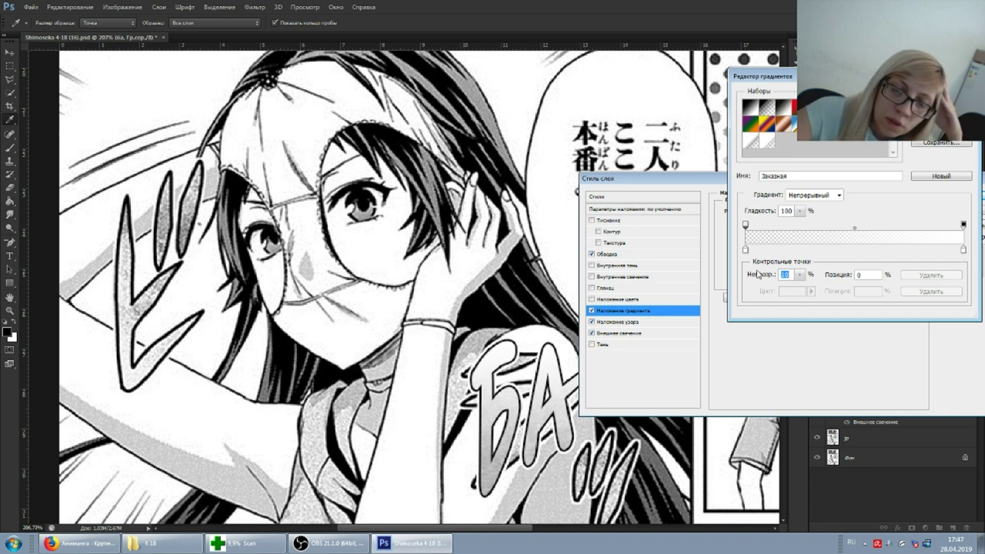
key(Return)
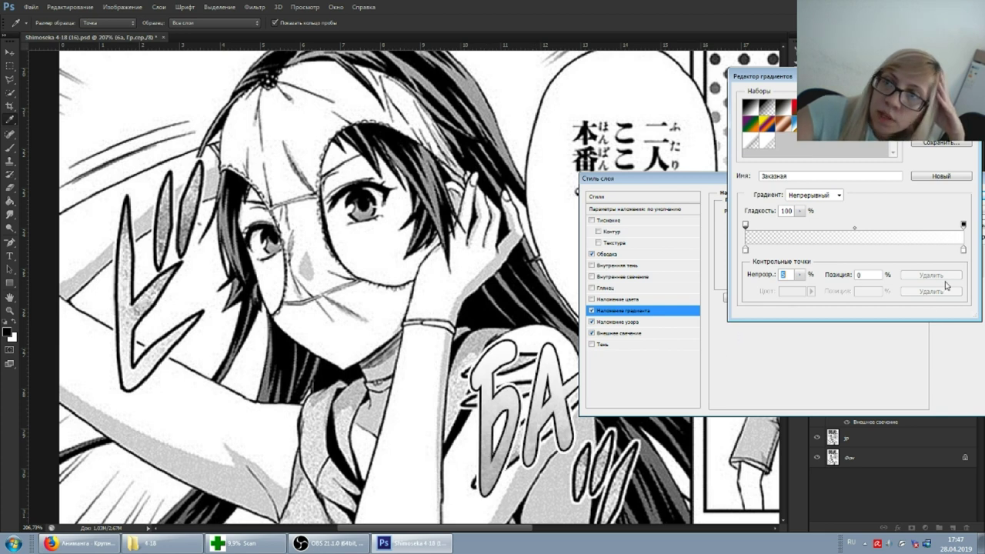
drag(964, 225, 894, 225)
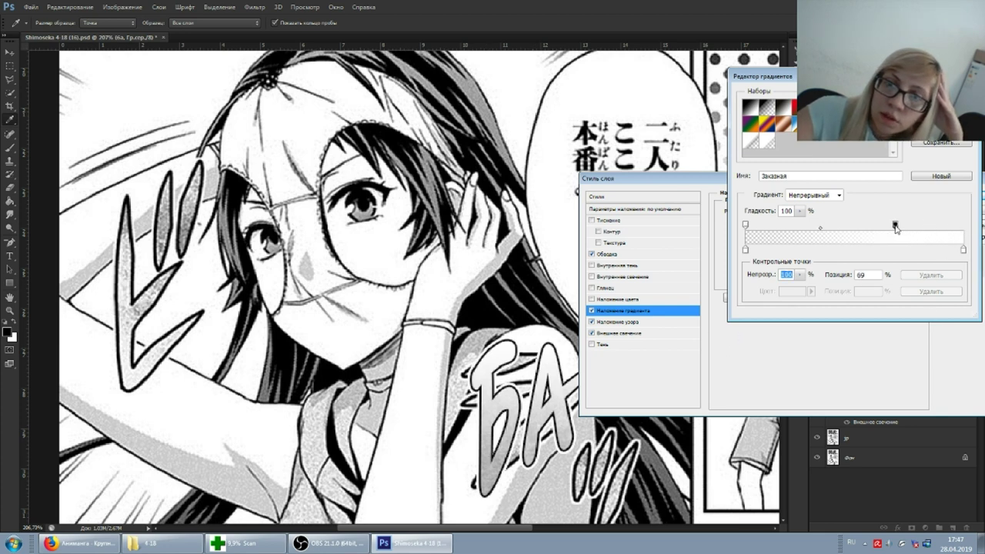
click(746, 225)
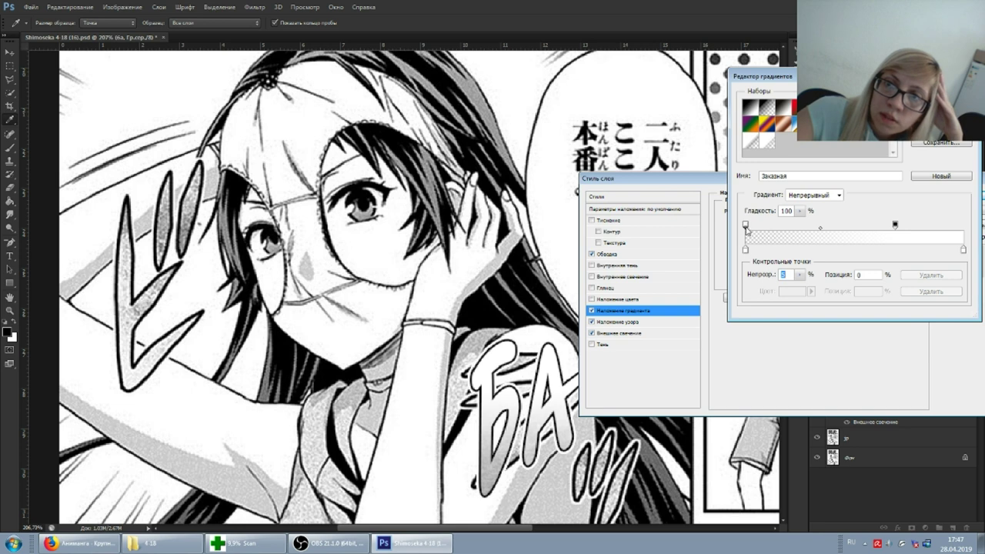
text(95)
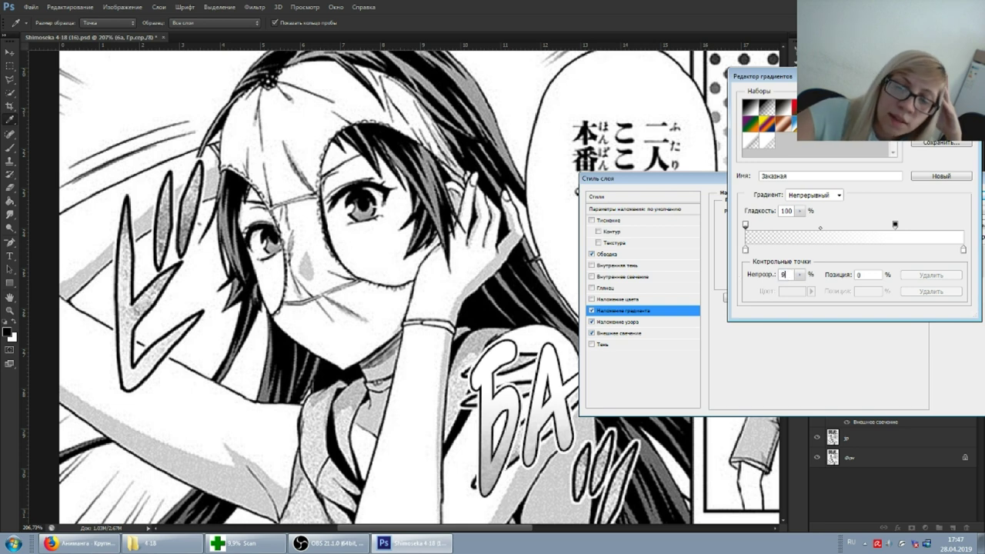
key(BackSpace)
key(BackSpace)
text(80)
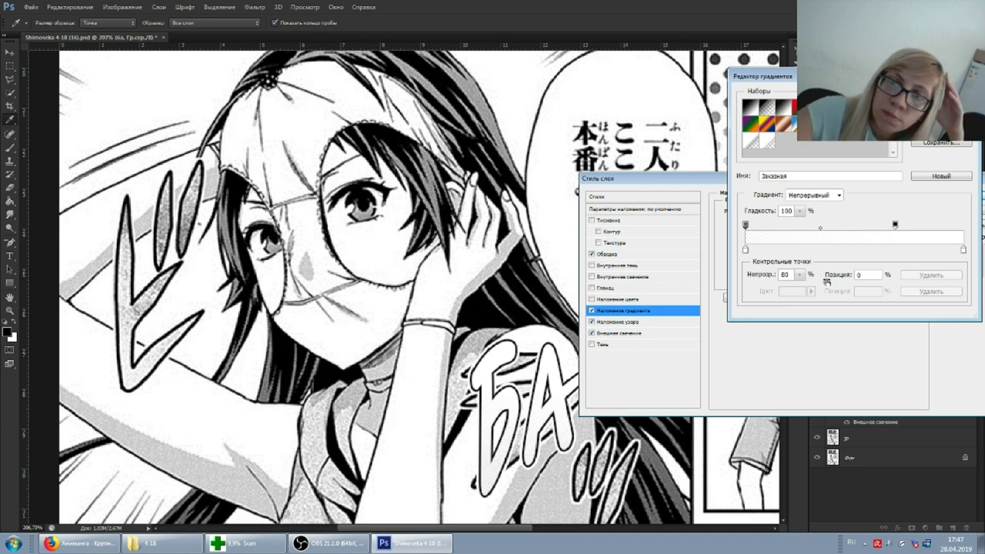
click(893, 225)
drag(893, 226, 771, 229)
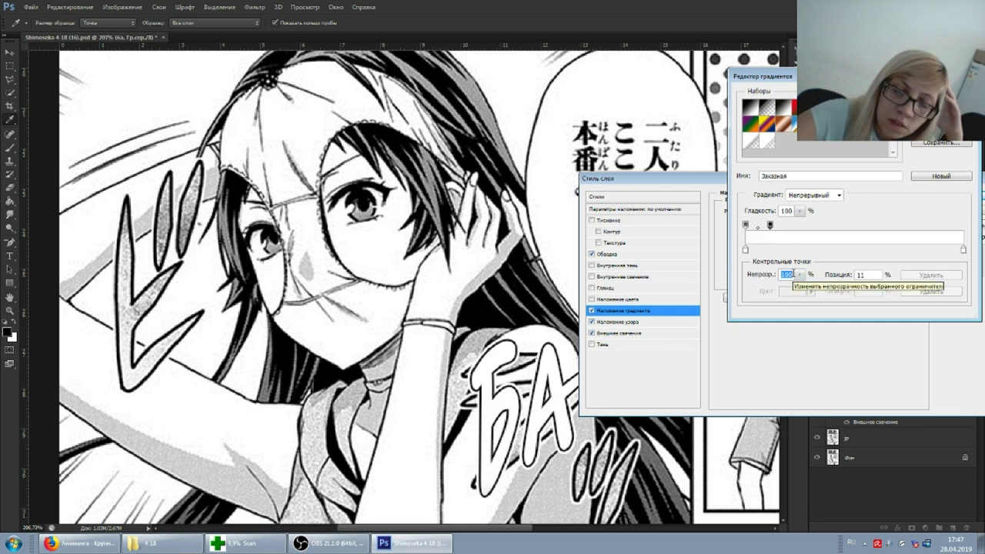
Set opacity stops of 60% at 11, 80% at 28, 40% at 39, 20% at 77 and 60% at the end.
text(60)
click(807, 227)
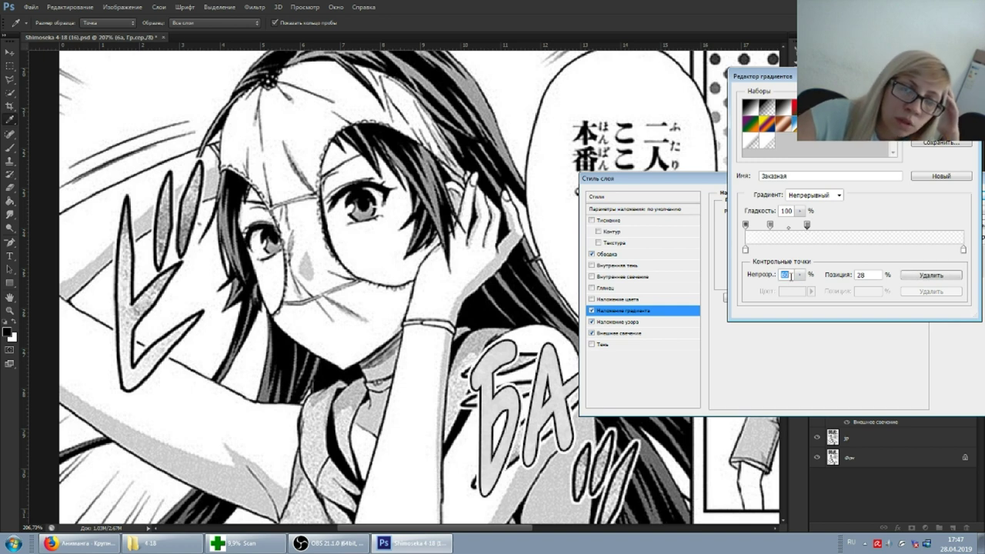
text(80)
click(830, 225)
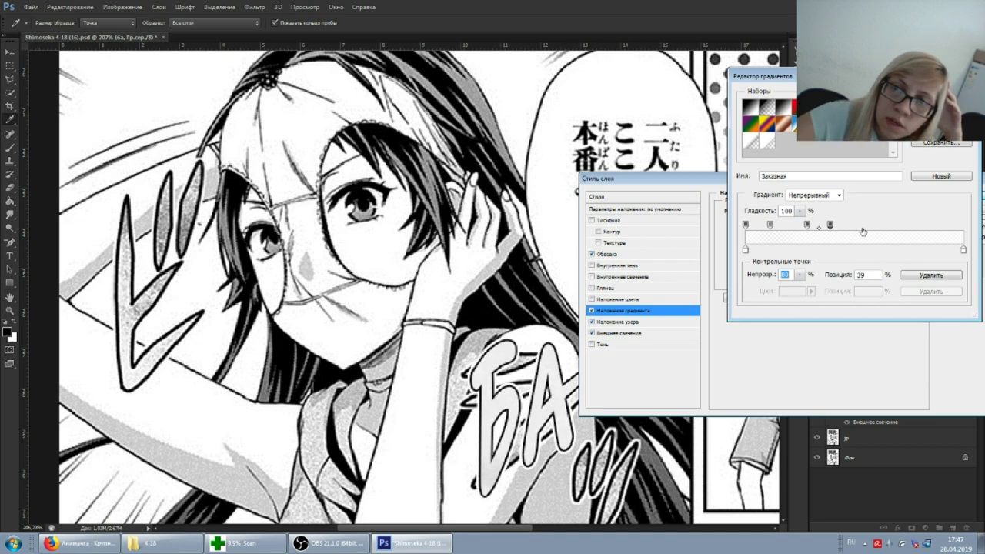
text(40)
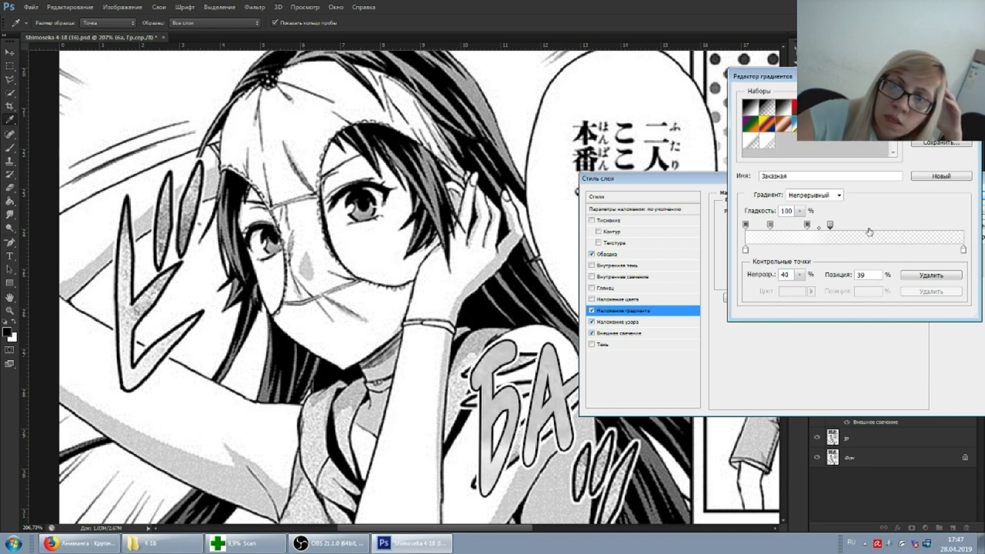
click(914, 226)
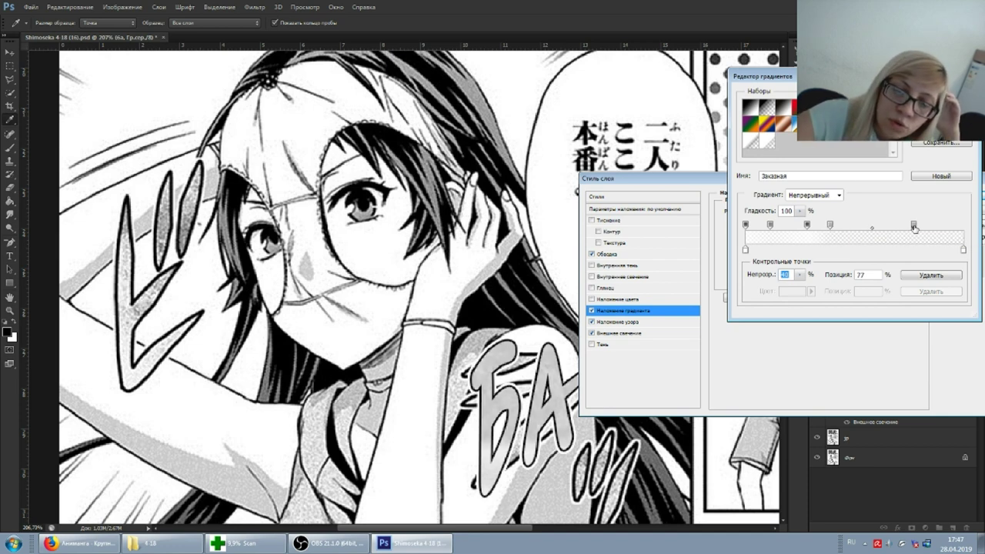
text(20)
click(960, 227)
text(60)
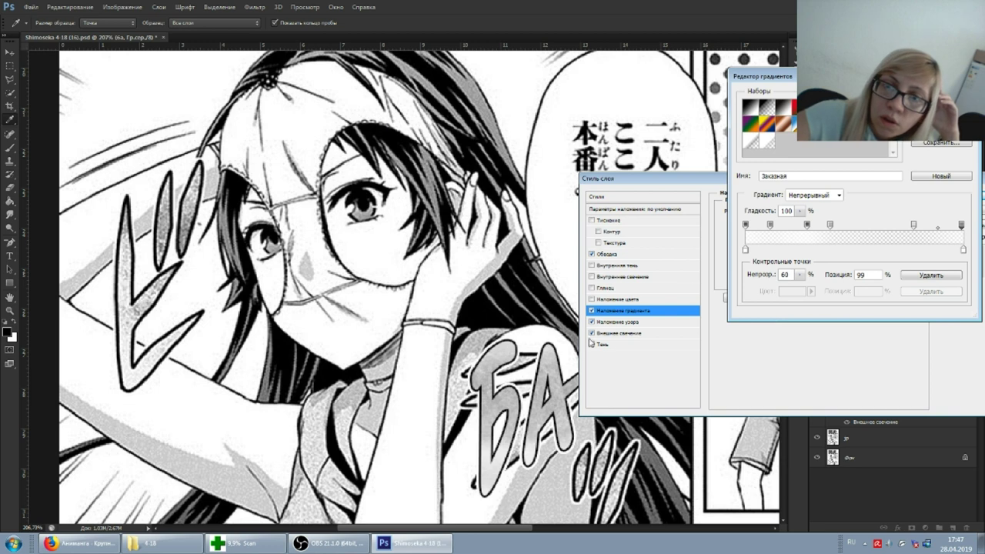
Nudge the 40% stop later and the 20% stop to position 72, keeping the gradient.
drag(830, 225, 839, 225)
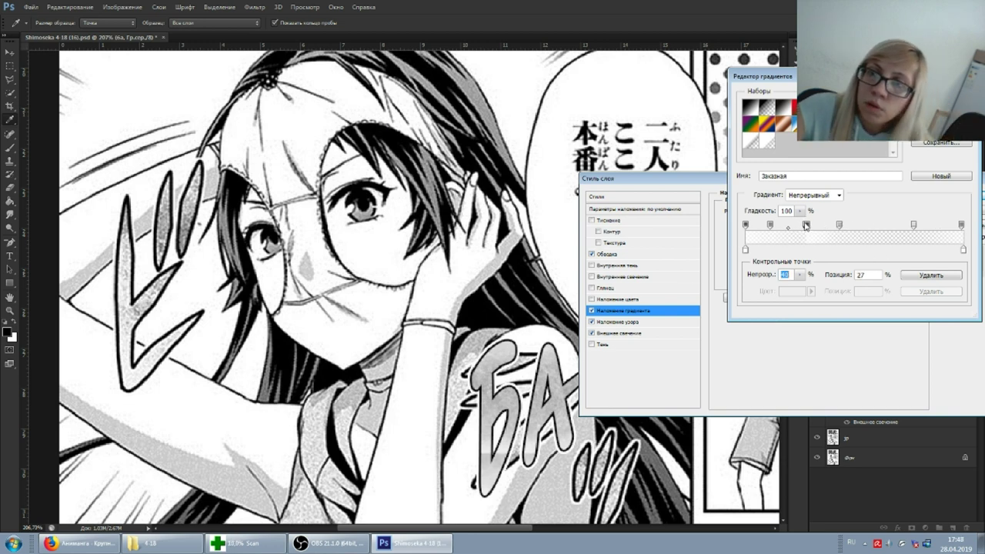
drag(806, 224, 807, 226)
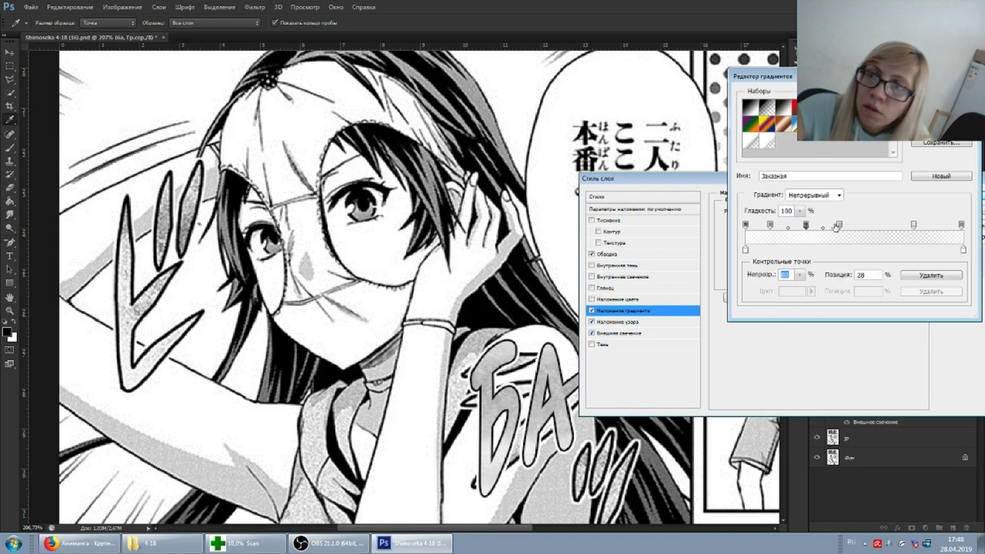
drag(915, 225, 904, 227)
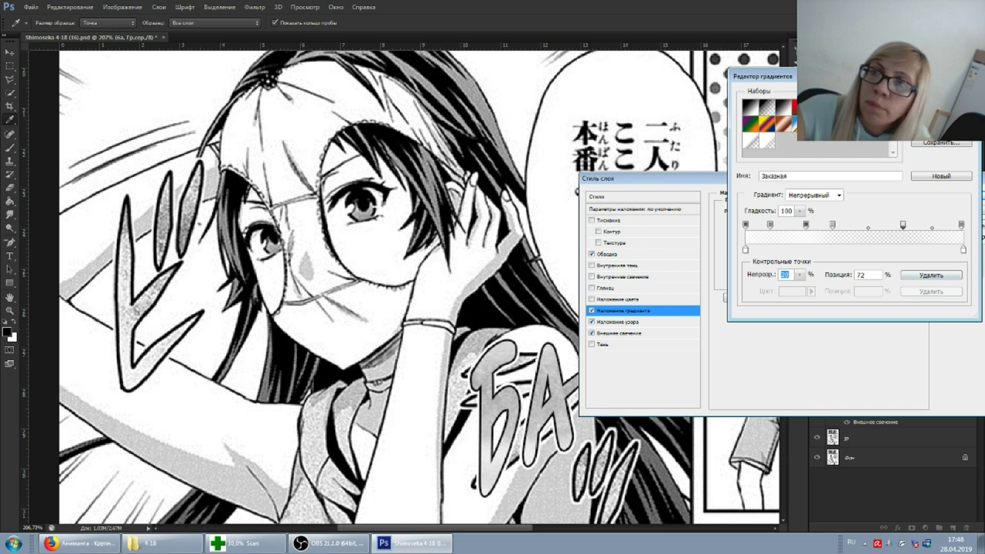
key(Return)
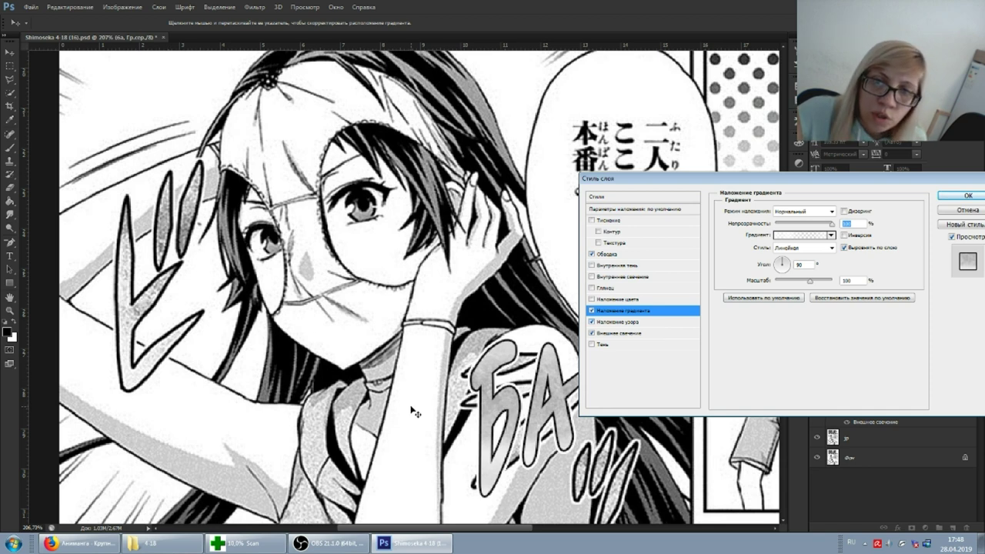
Try several replacement textures, including a crosshatch, for БА's pattern overlay.
click(640, 323)
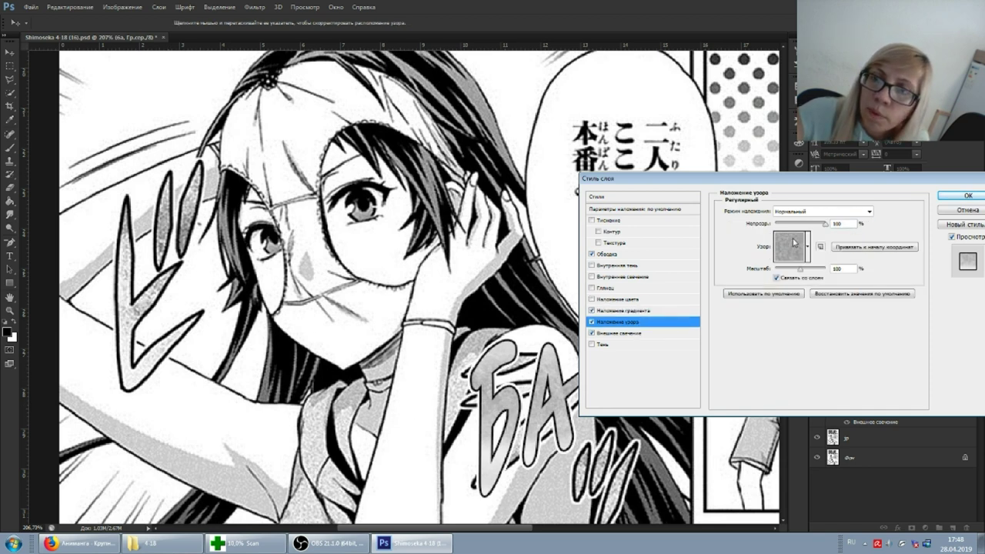
click(808, 247)
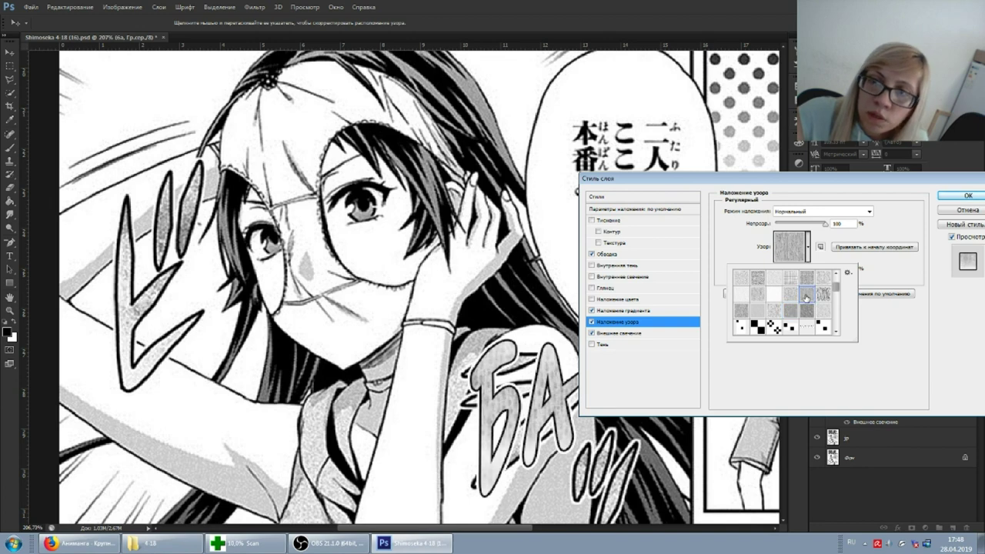
click(824, 293)
click(742, 310)
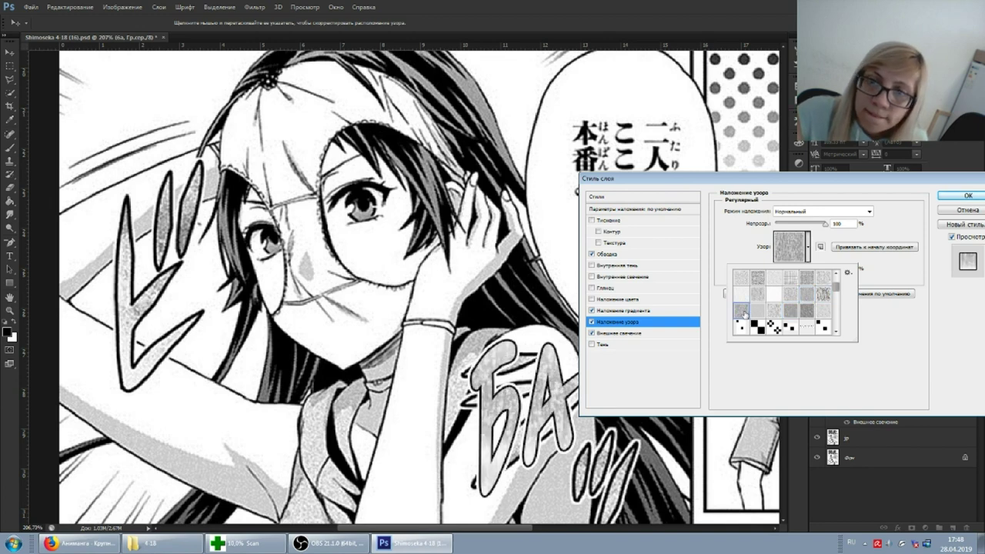
click(774, 312)
click(792, 294)
scroll(794, 298, up, 2)
click(812, 294)
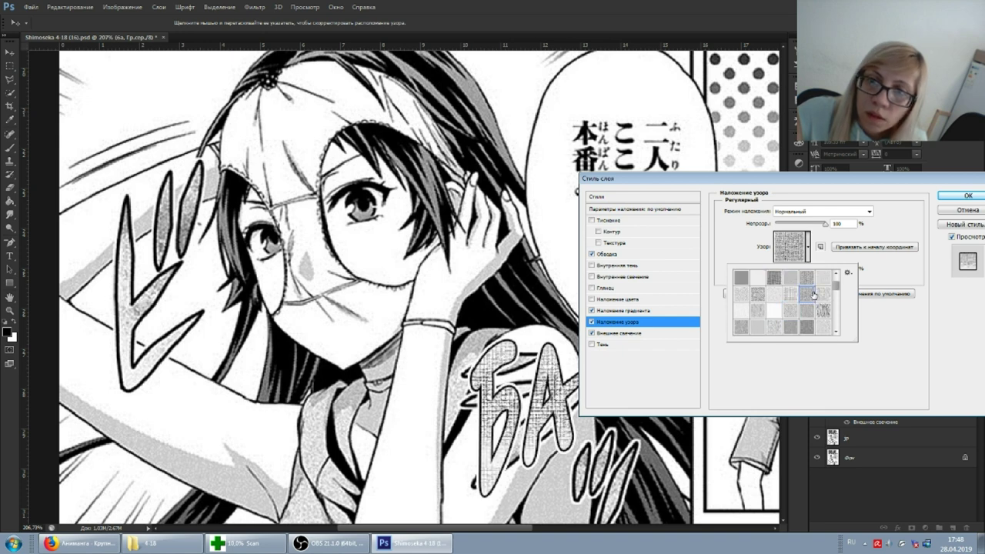
click(806, 280)
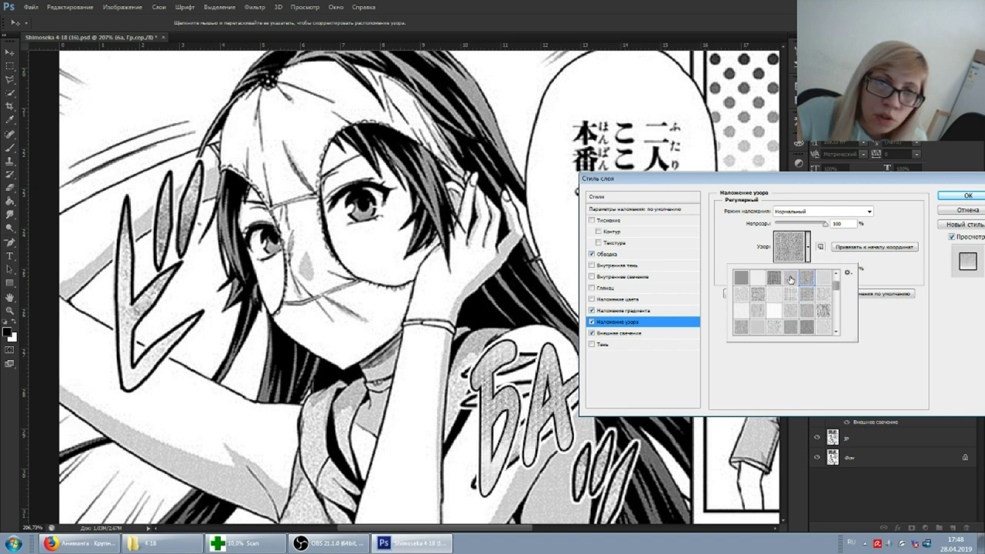
click(791, 278)
click(774, 278)
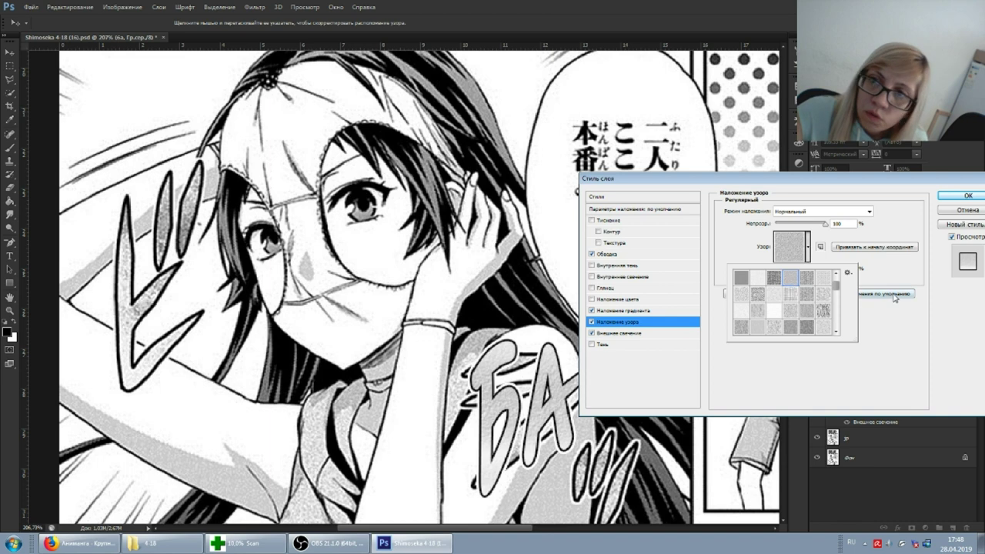
click(853, 270)
Drop the pattern scale to about 1%, choose a denser pattern and fine-tune its scale.
drag(799, 271, 767, 271)
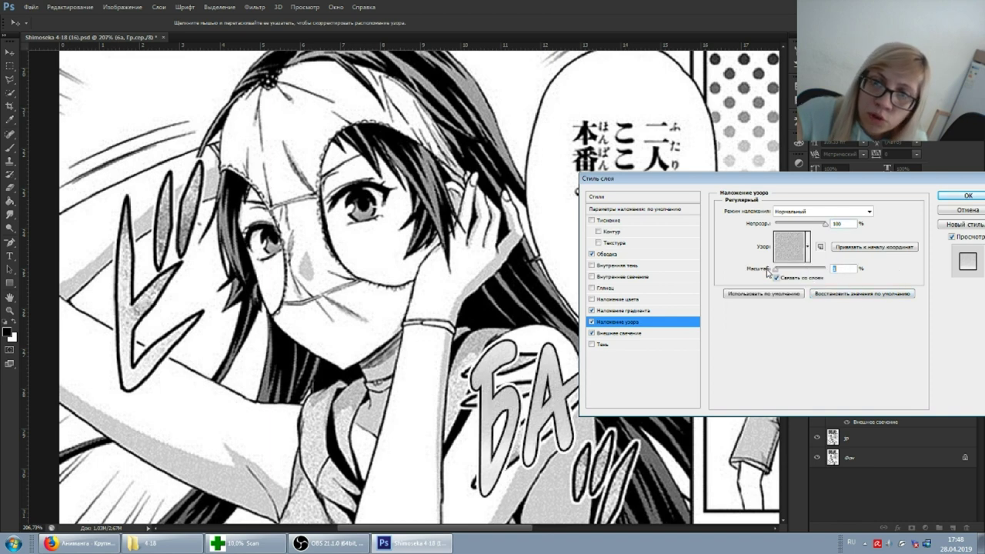
click(808, 246)
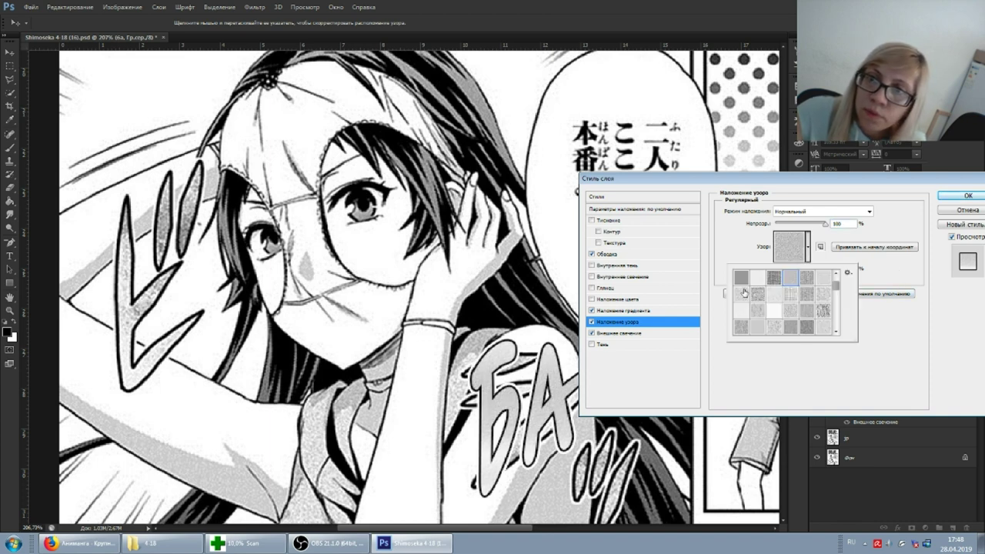
click(741, 294)
click(759, 295)
double_click(759, 295)
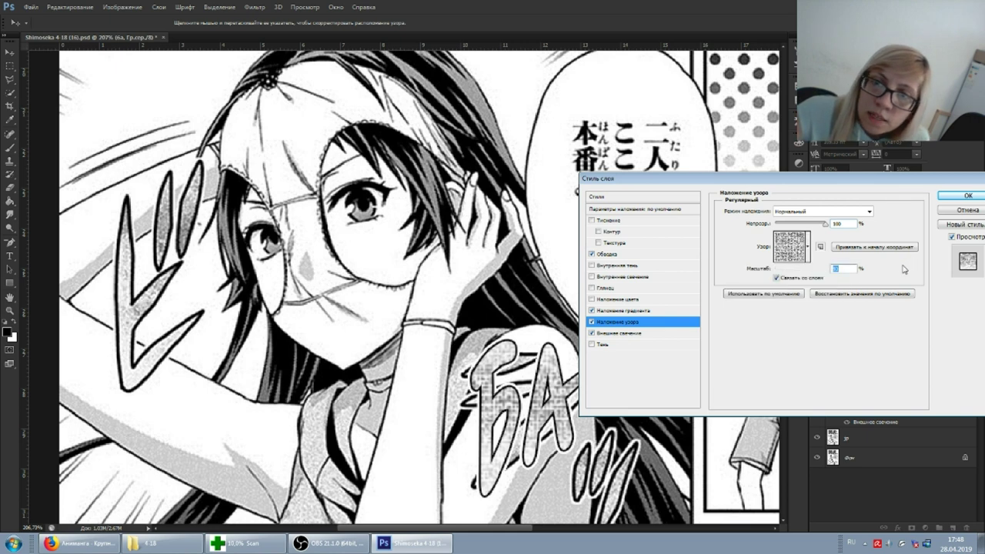
drag(786, 271, 782, 272)
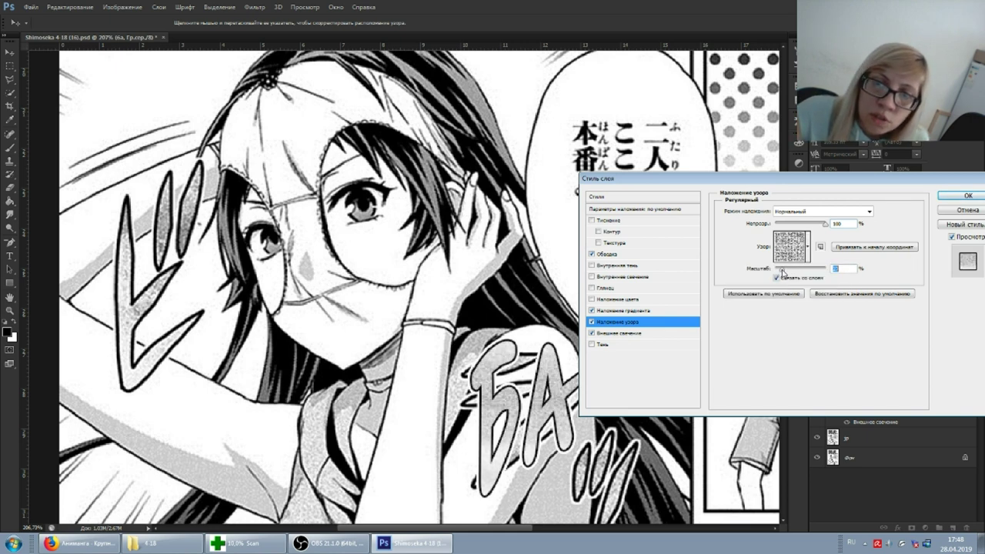
drag(782, 273, 783, 273)
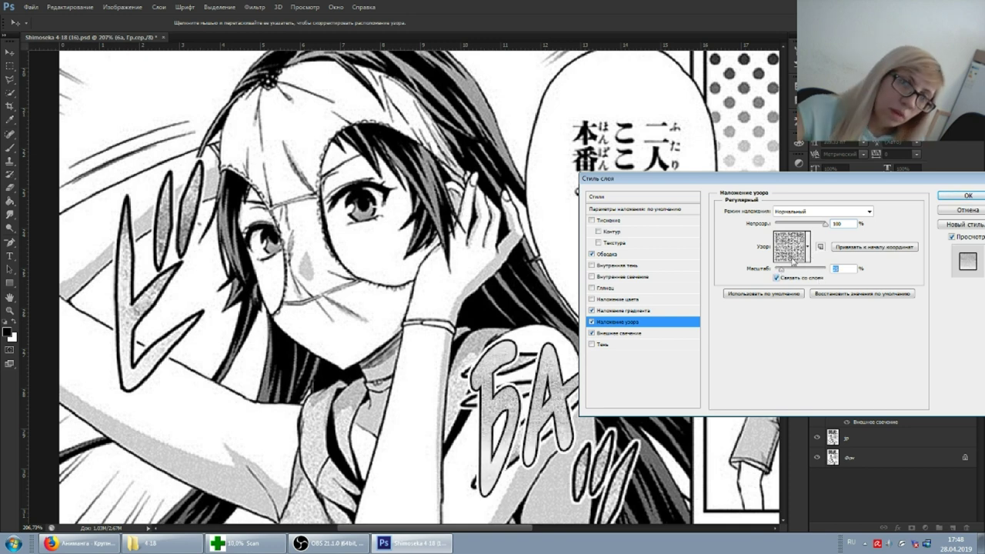
click(625, 312)
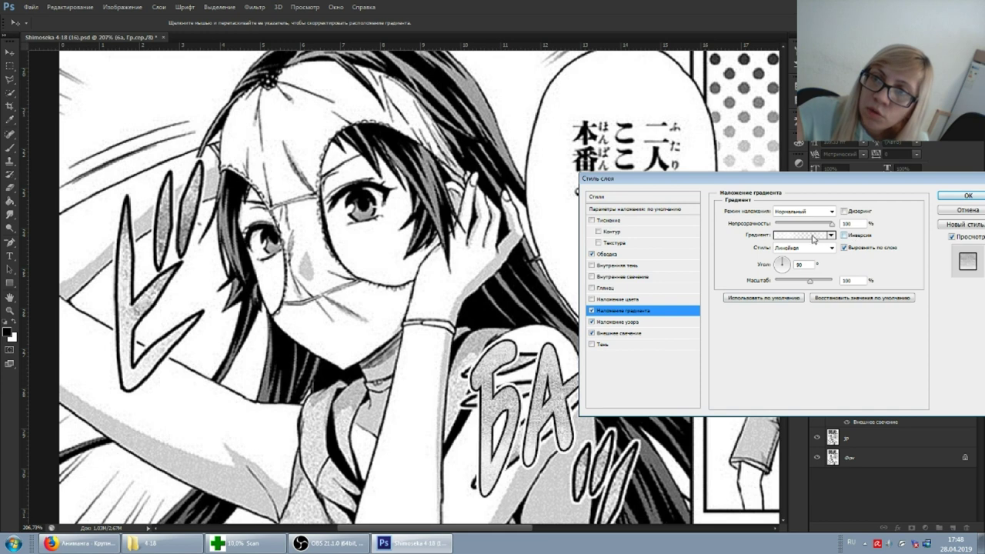
Set an opacity stop to 40%, add a black colour stop at 70% and shift the midpoints toward it.
click(814, 238)
click(834, 225)
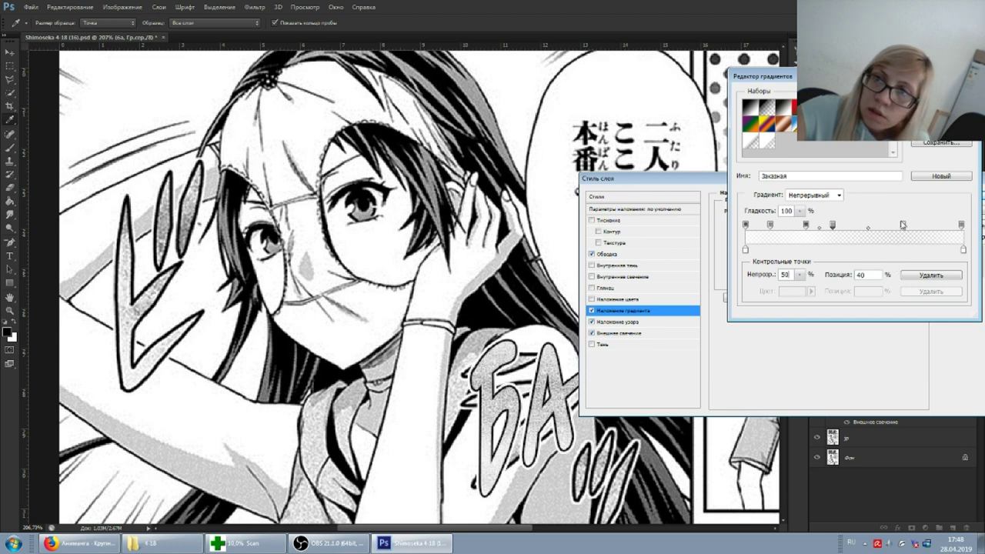
text(40)
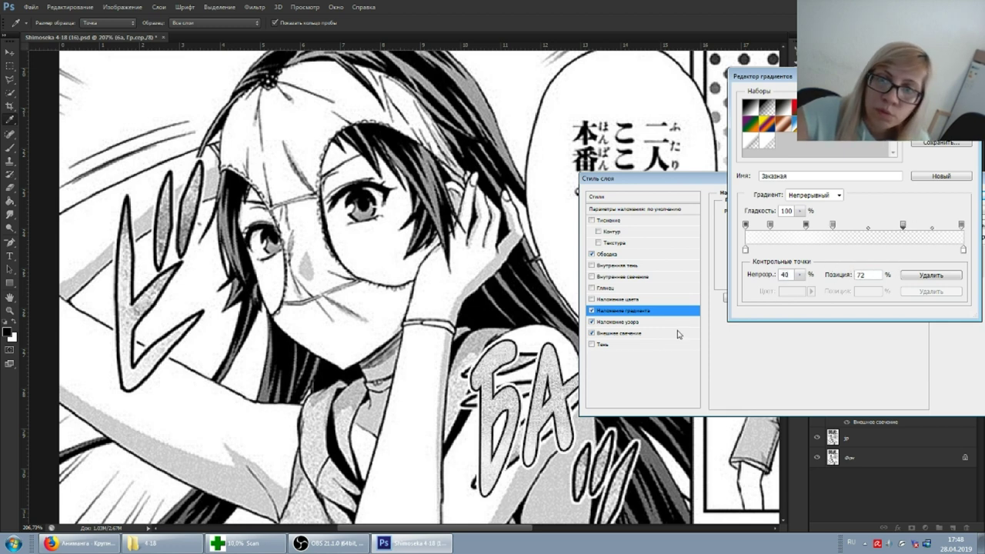
click(900, 250)
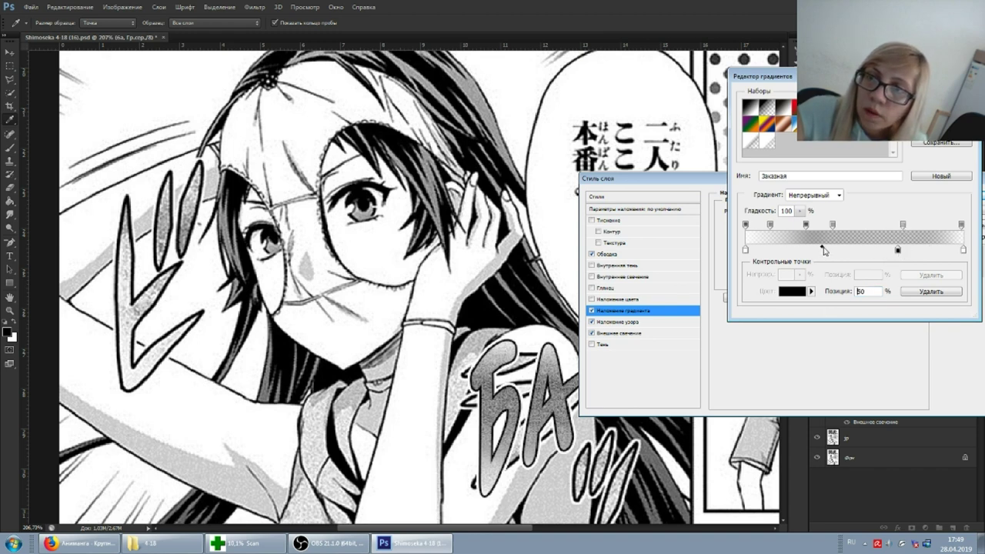
drag(823, 250, 891, 250)
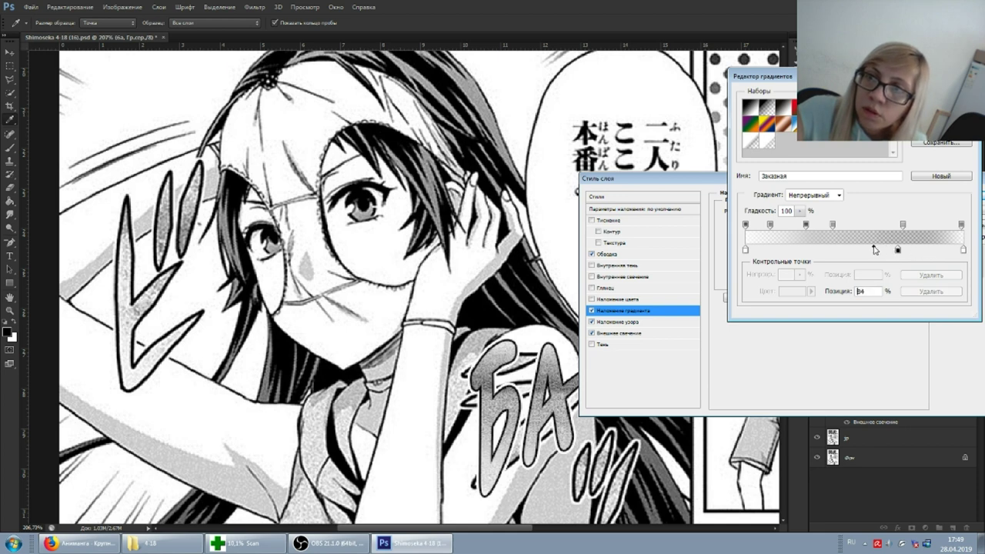
click(898, 251)
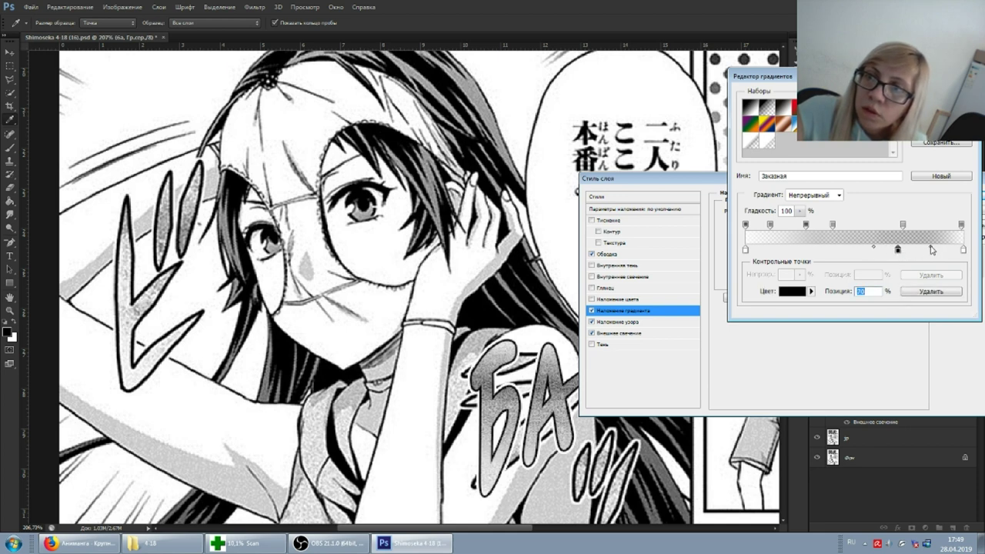
drag(932, 250, 917, 250)
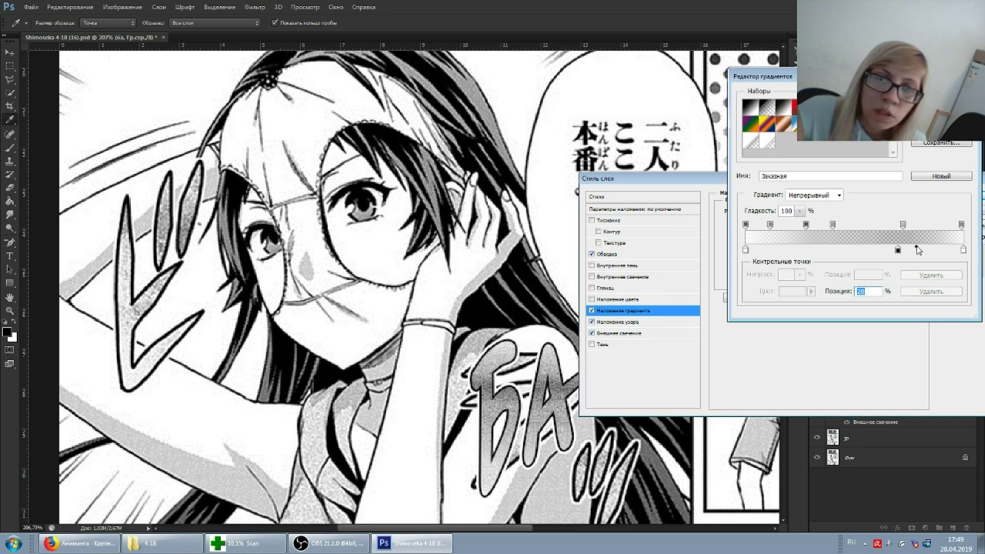
click(941, 86)
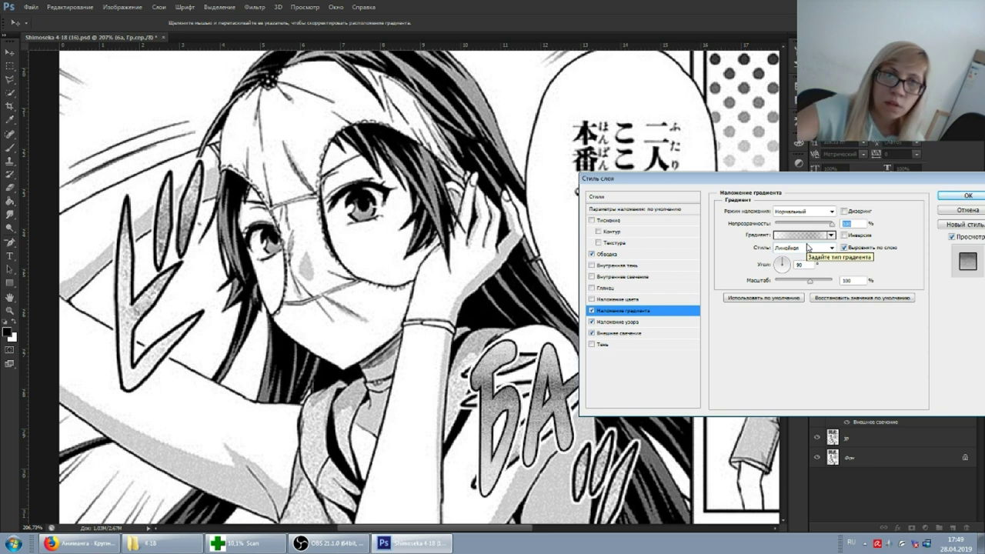
Rotate the БА gradient overlay angle, entering 0, and apply the finished layer style.
click(786, 263)
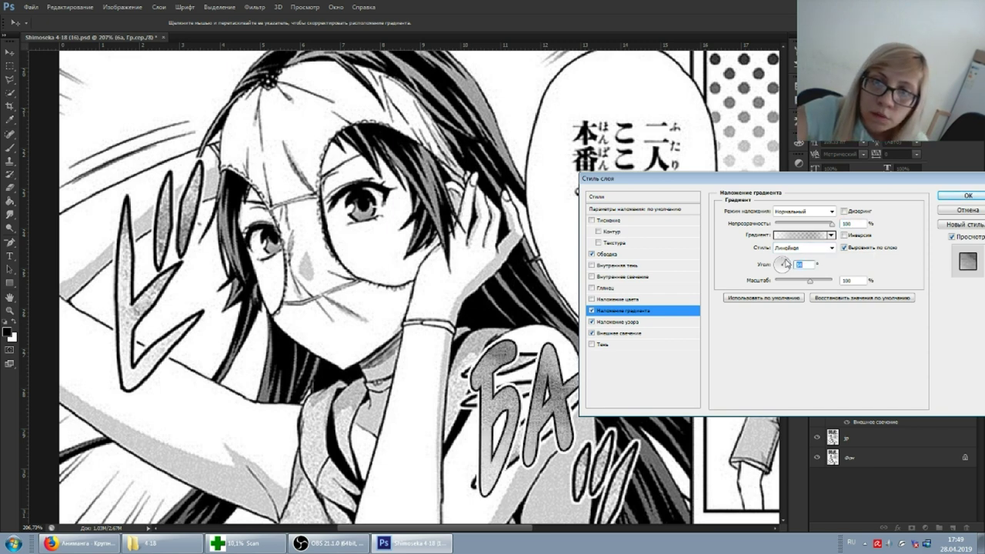
drag(787, 264, 786, 263)
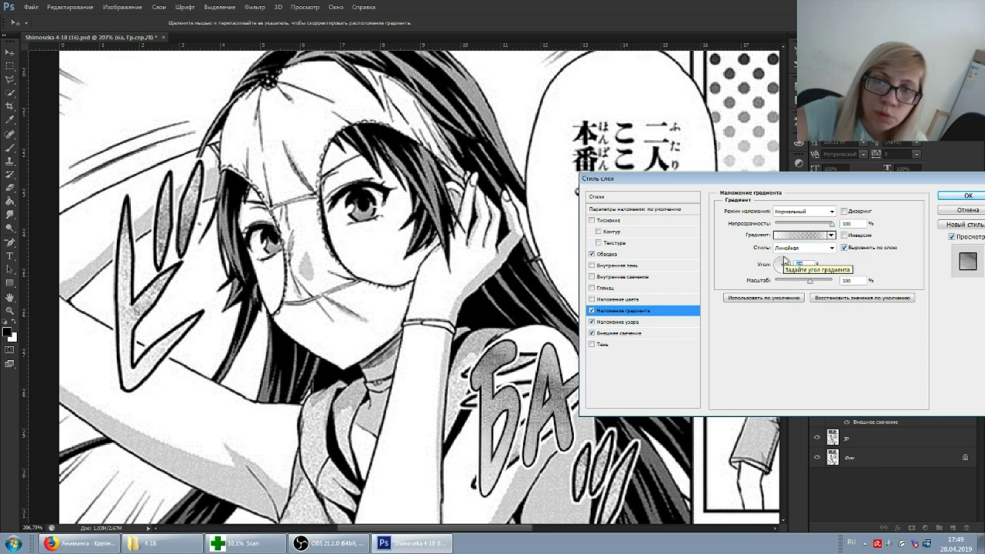
drag(785, 262, 785, 260)
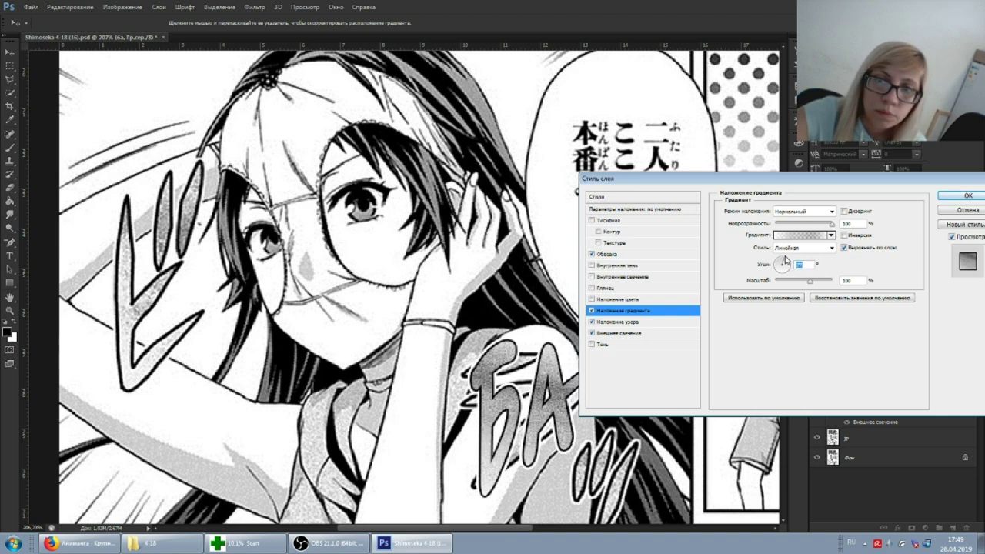
text(0)
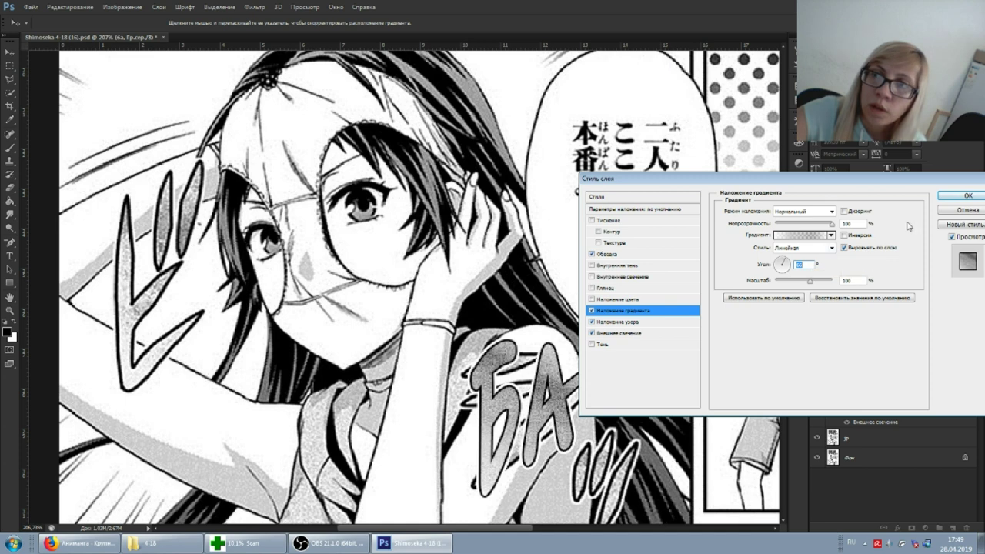
click(968, 195)
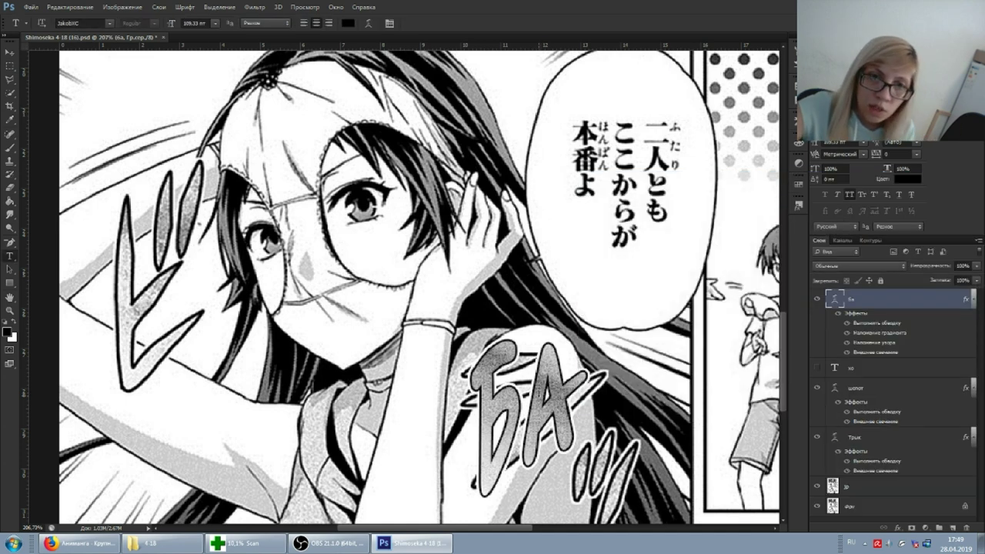
click(539, 383)
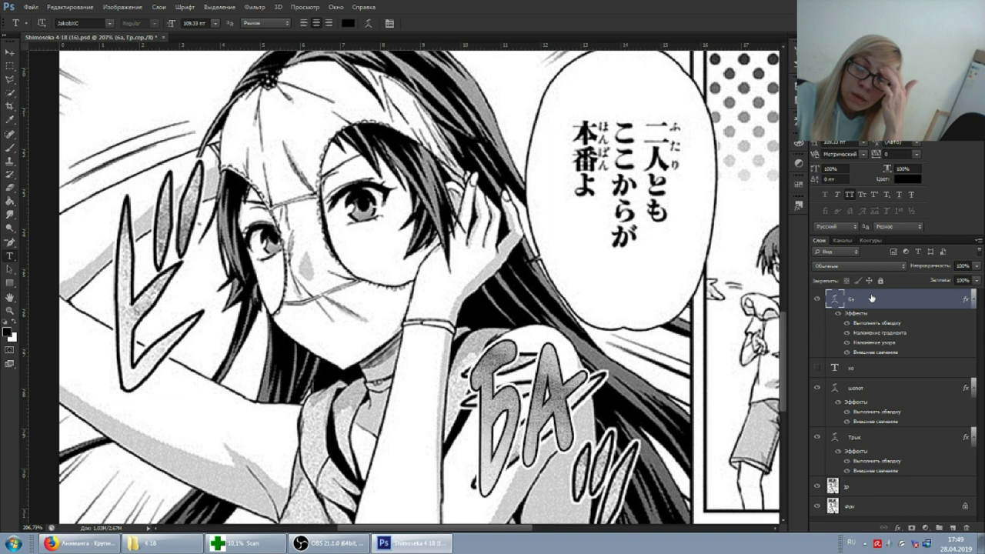
right_click(872, 298)
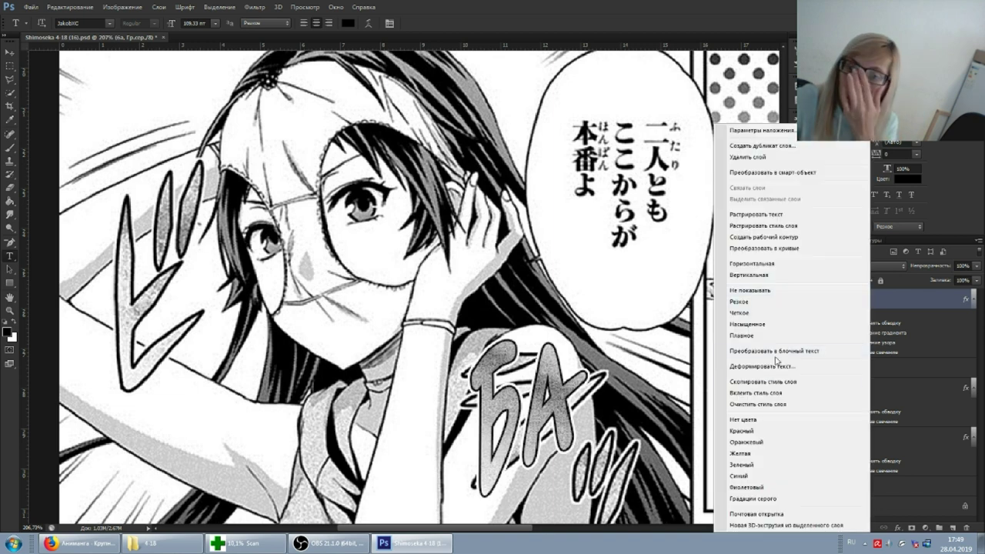
Copy БА's layer style, unhide ХО and paste the style onto it.
click(732, 382)
click(872, 374)
click(817, 368)
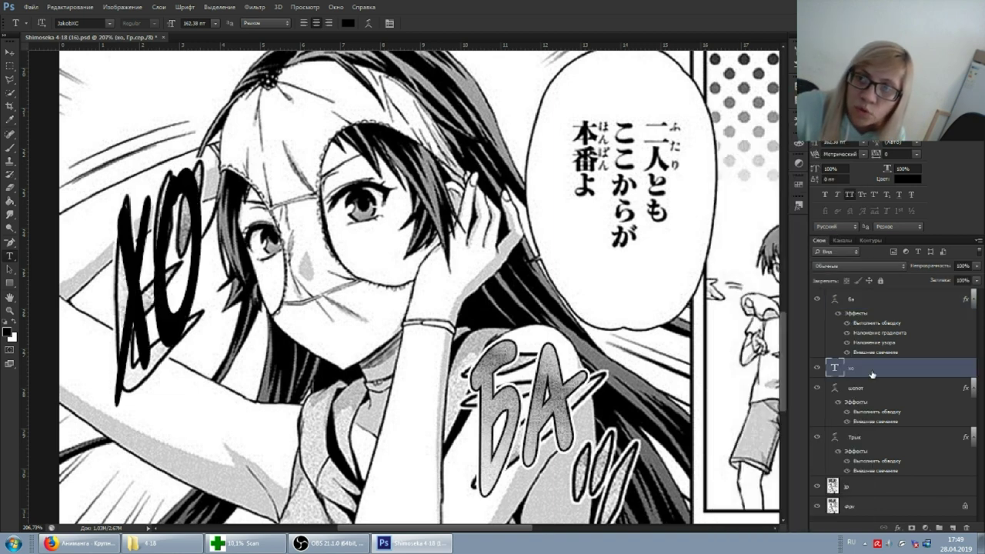
right_click(872, 372)
click(775, 393)
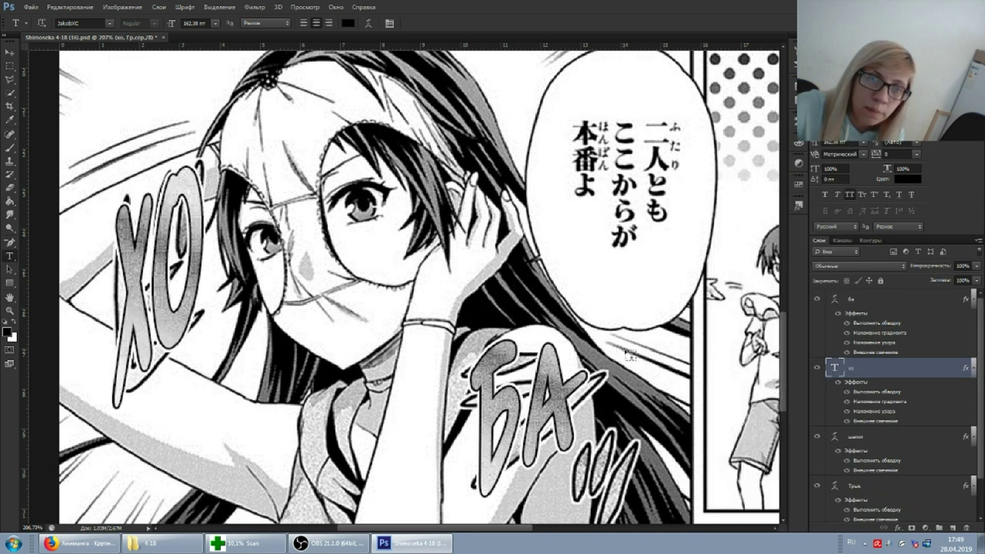
scroll(625, 346, down, 1)
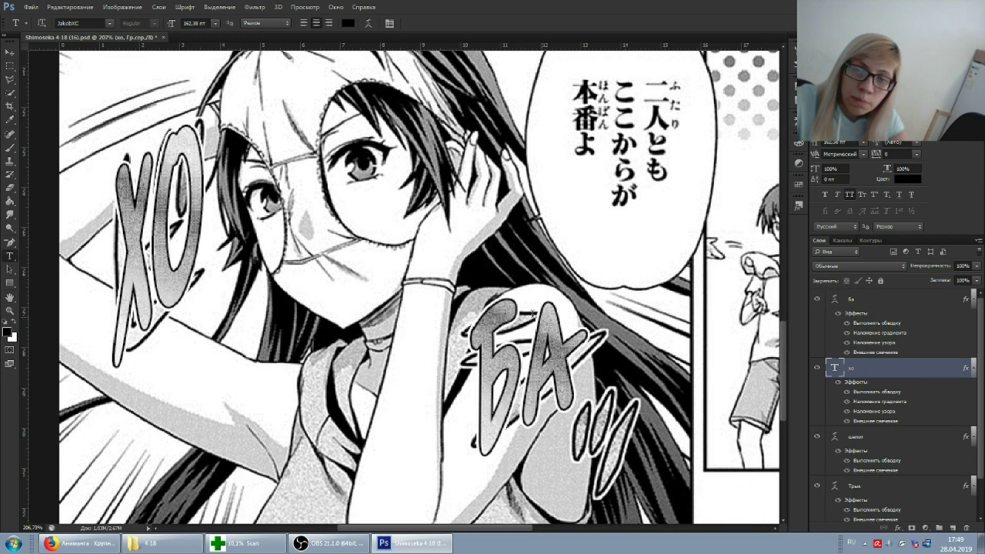
right_click(867, 302)
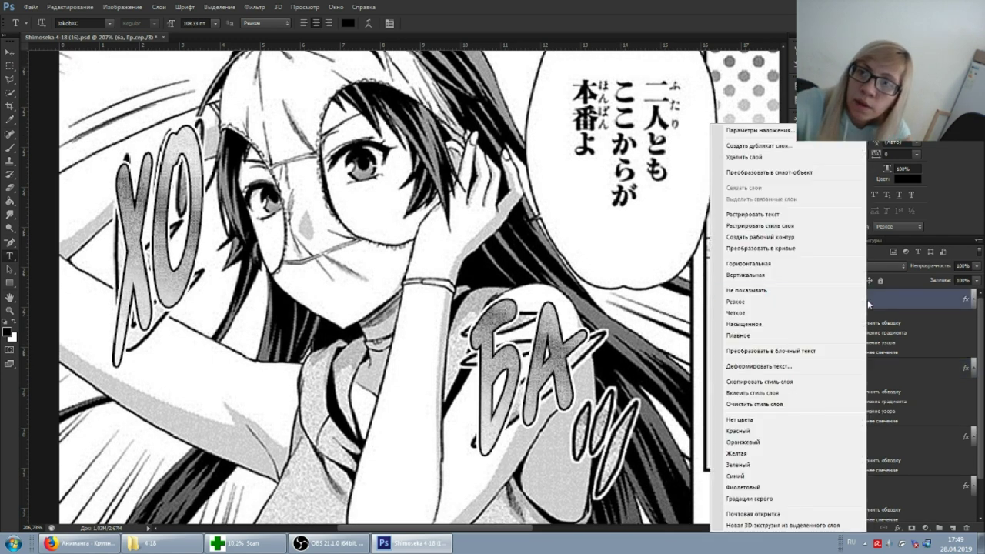
Duplicate БА, retype the copy as НА, then shrink and tilt it below-right of БА.
click(762, 146)
key(Return)
drag(541, 346, 616, 394)
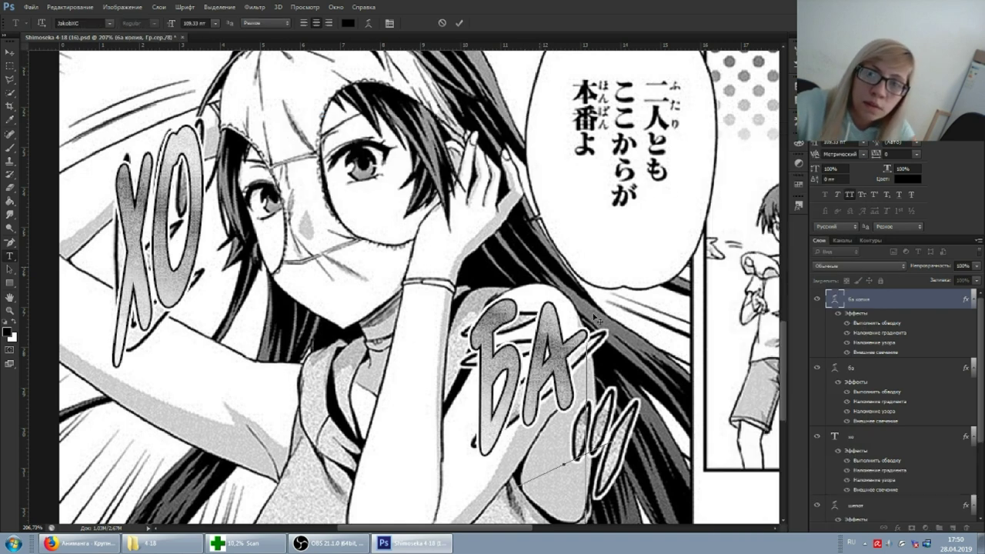
text(на)
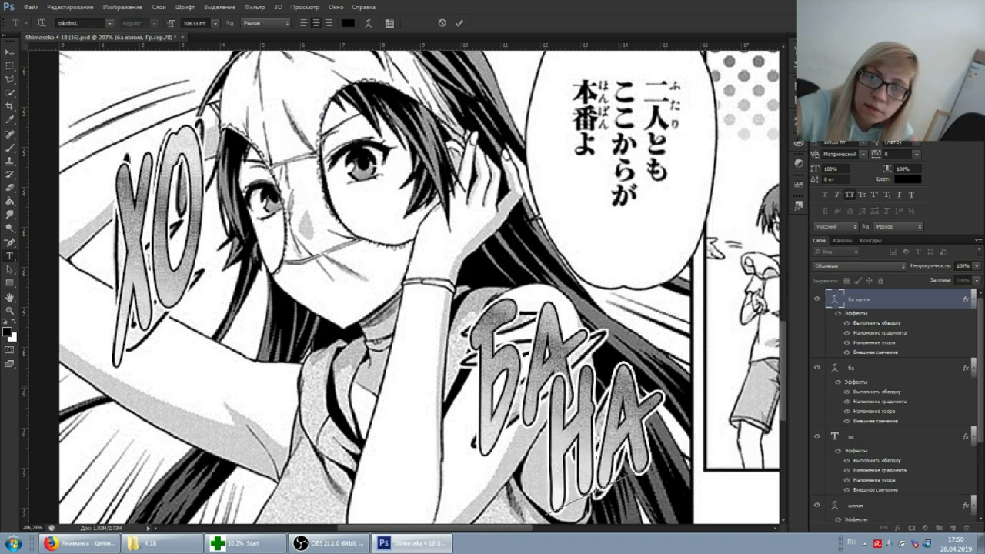
drag(664, 307, 620, 380)
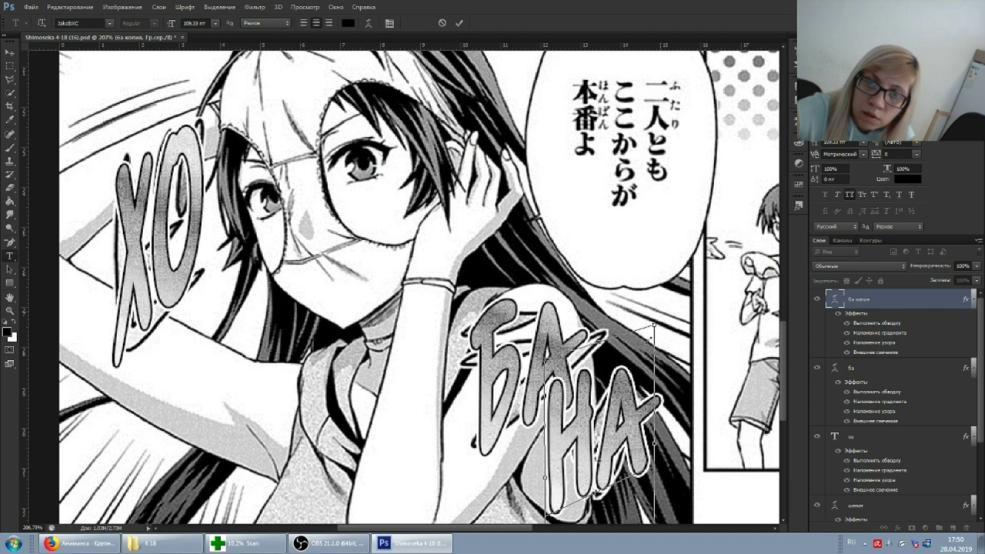
mouse_move(619, 379)
mouse_down()
mouse_move(604, 357)
mouse_move(616, 370)
mouse_up()
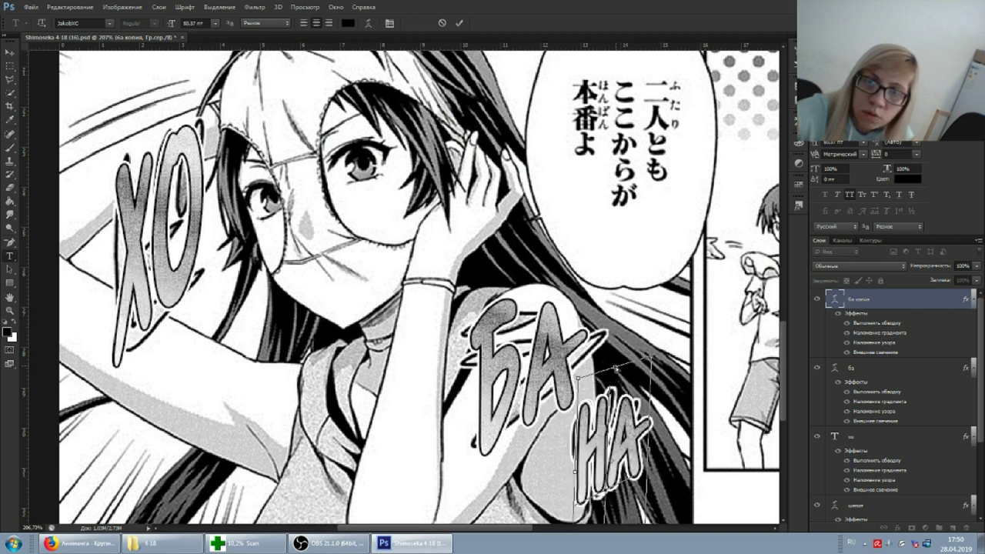
key(Return)
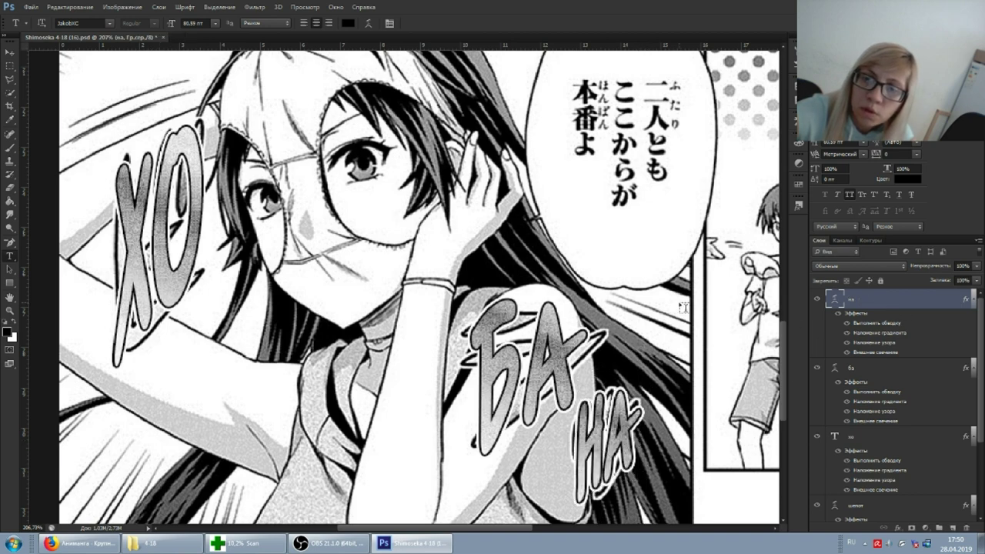
scroll(739, 314, down, 3)
scroll(693, 308, right, 3)
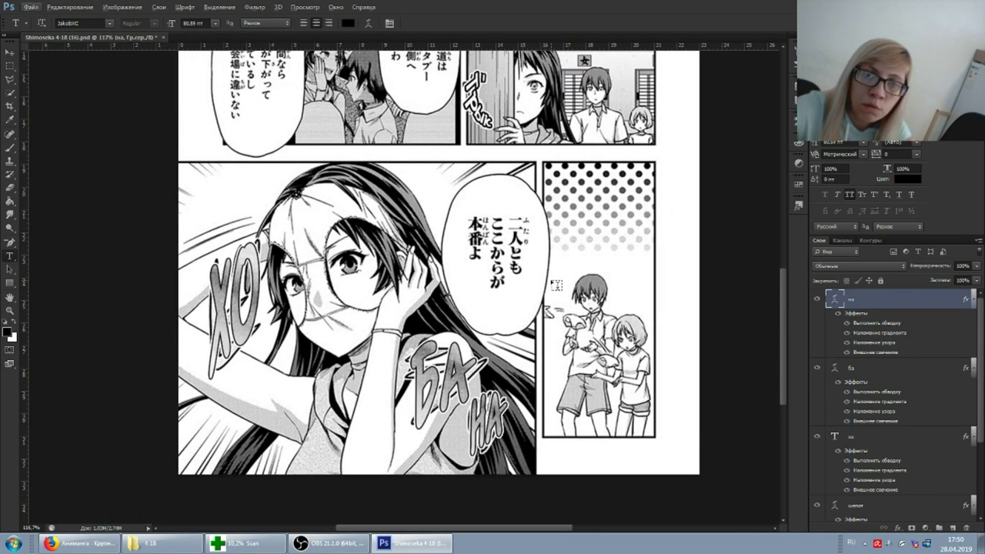
Save and close the manga page, then bring up the folder of PSD pages.
key(ctrl+s)
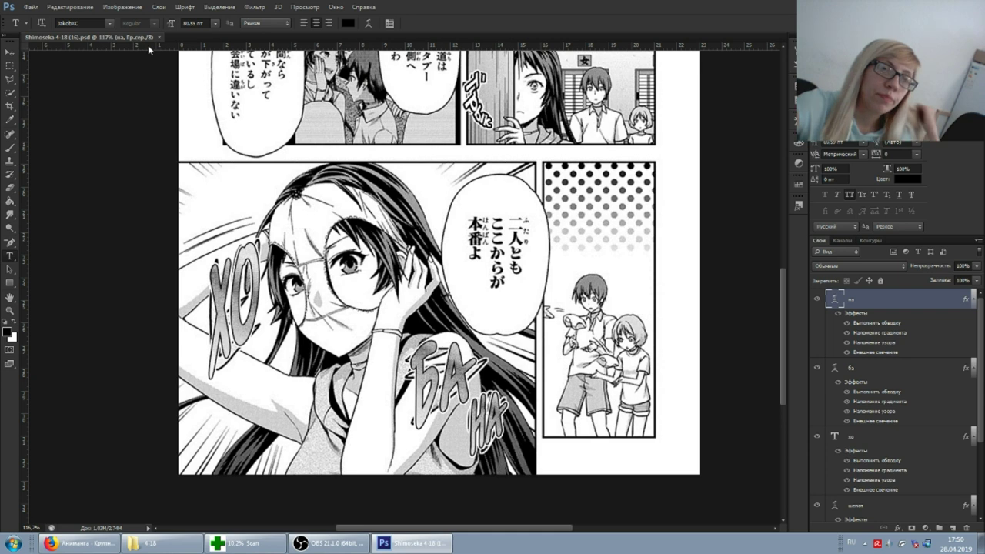
click(159, 37)
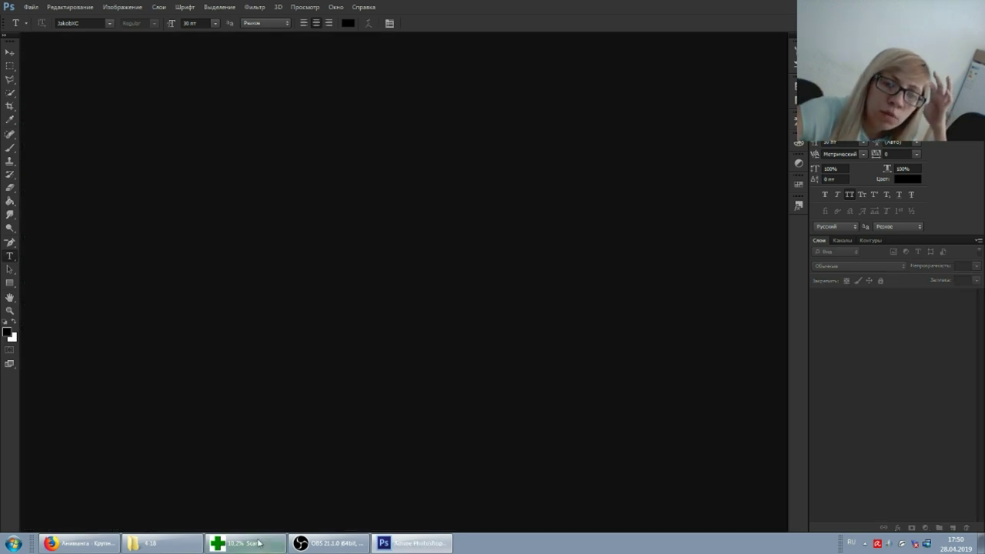
click(161, 544)
Bring the OBS Studio recorder window to the front from the taskbar.
click(331, 544)
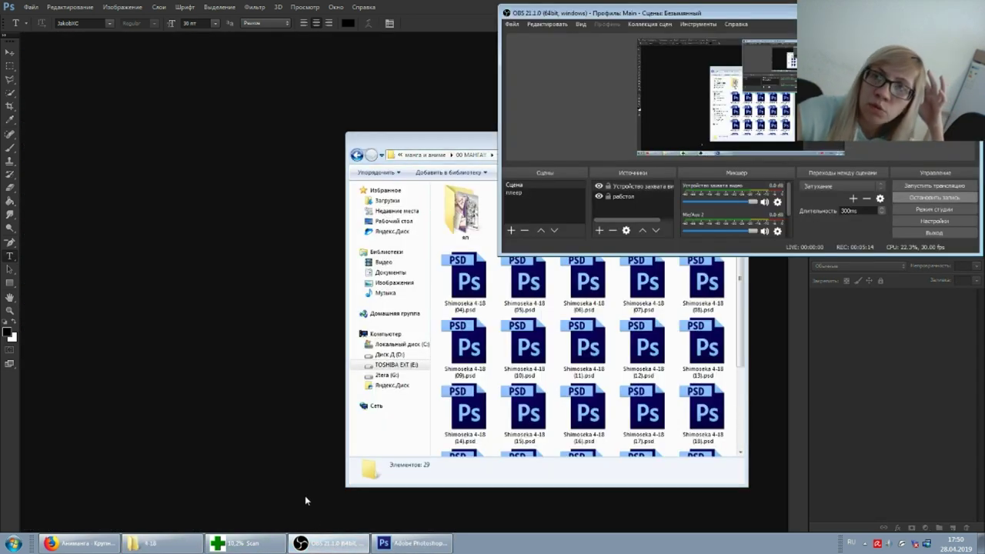